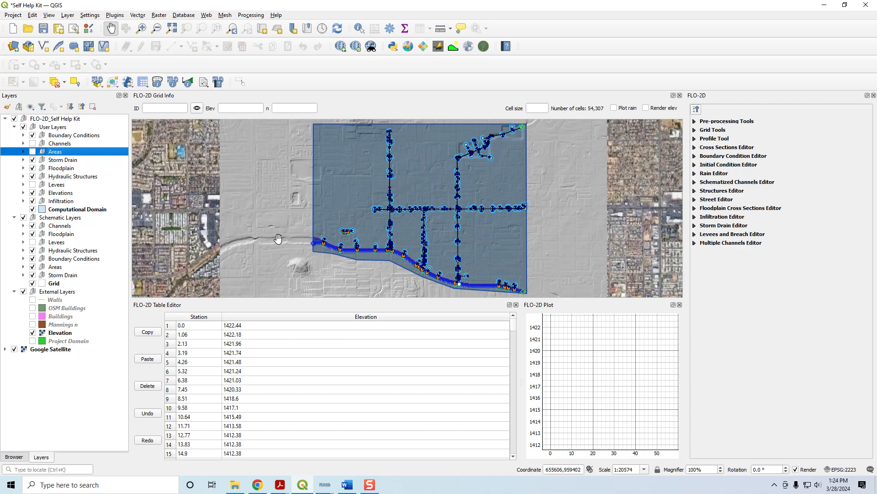
- Add Hydraulic Structures.shp from the QGIS Lesson 6 folder to the project and place it at the top of the External Layers group
left_click(235, 484)
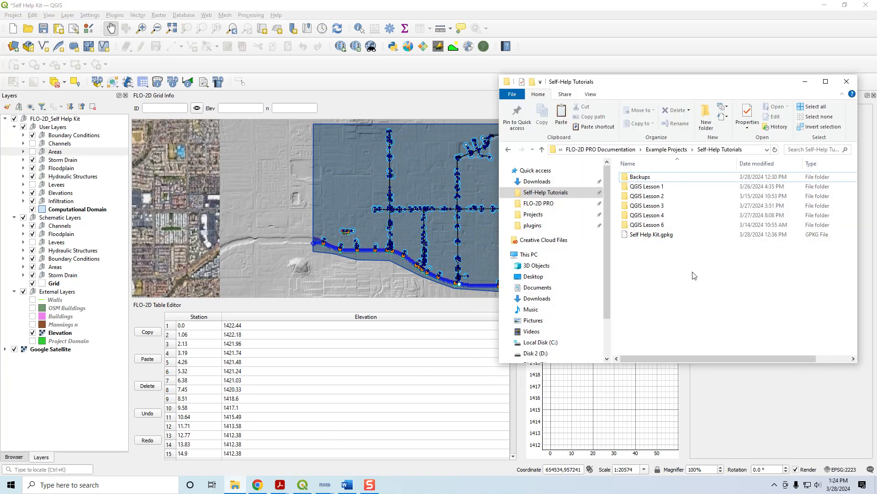
left_click(651, 226)
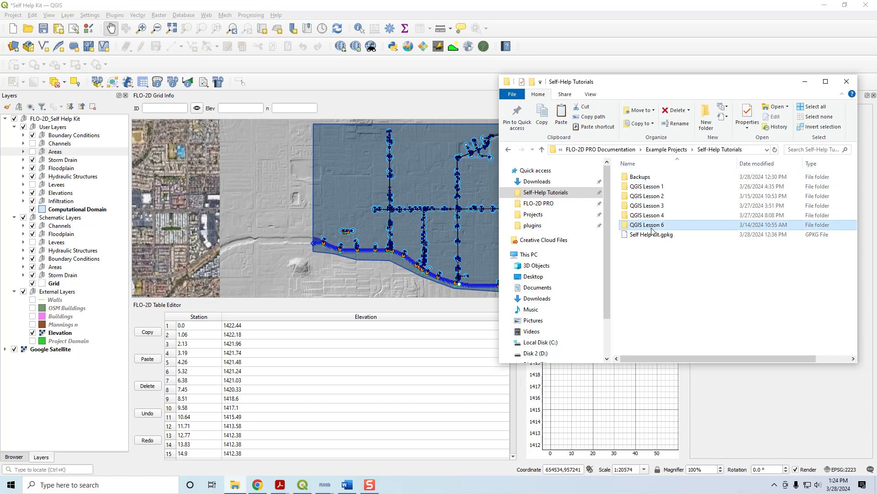
double_click(653, 227)
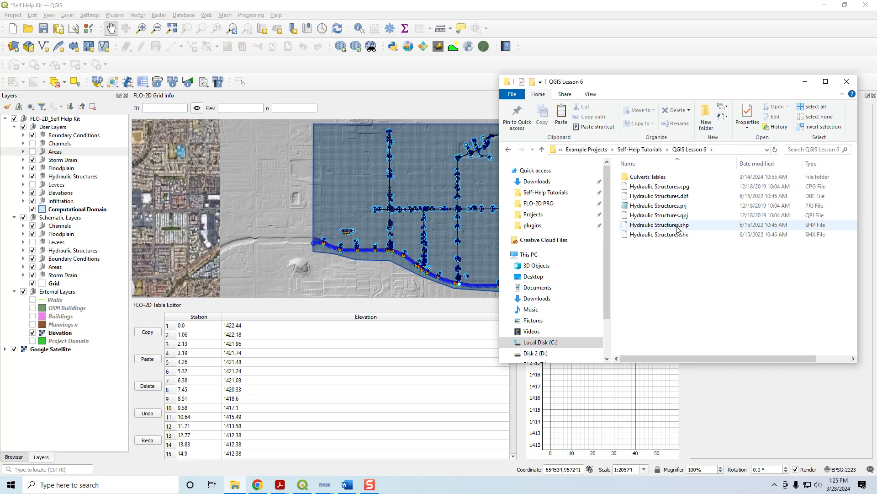
left_click_drag(674, 225, 339, 209)
left_click_drag(82, 160, 114, 362)
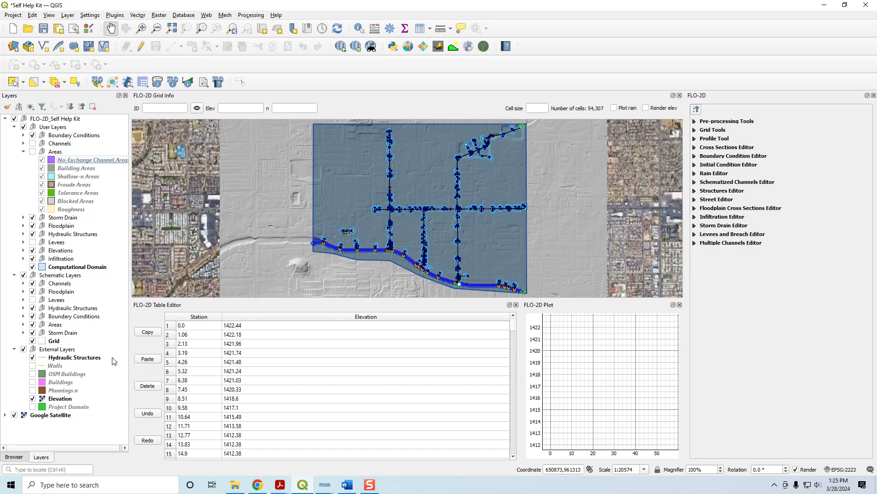
left_click(24, 151)
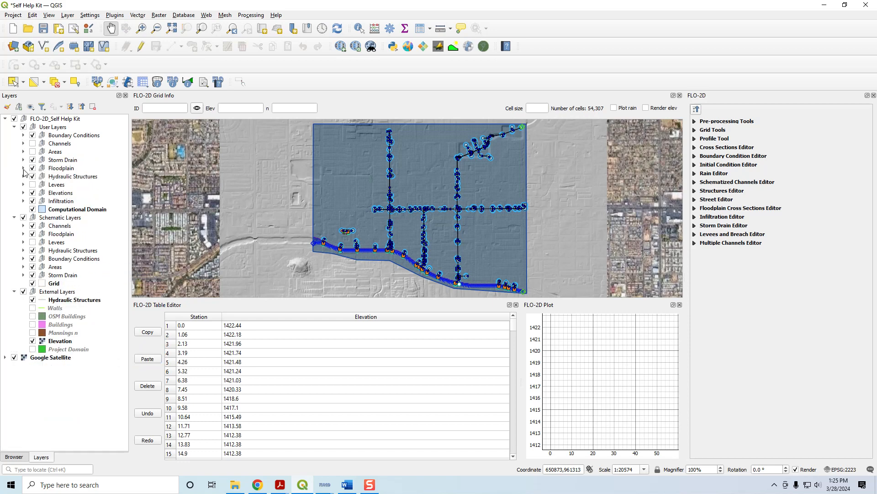
- Change the symbol layer type of the external Hydraulic Structures layer from a simple line to Arrow
left_click(64, 300)
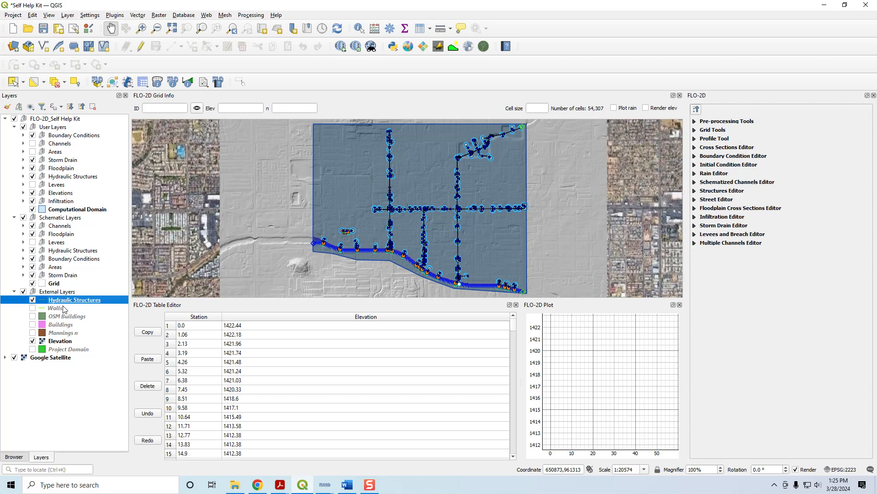
double_click(67, 302)
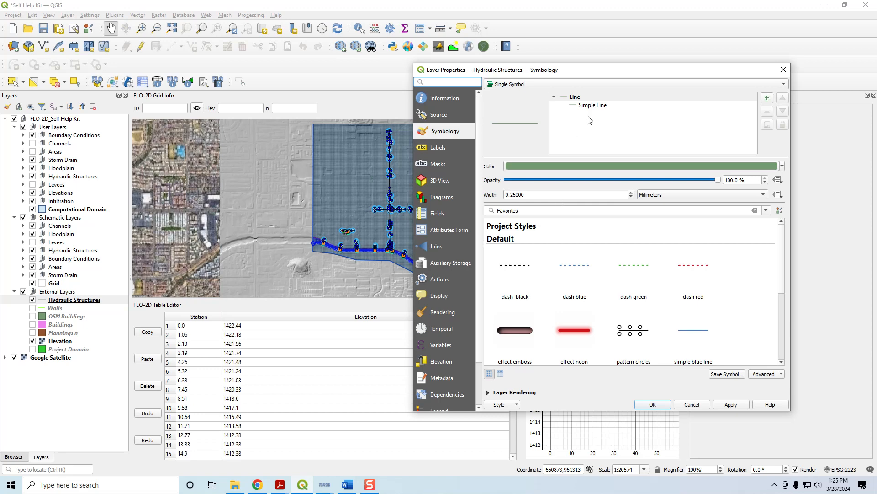
left_click(592, 105)
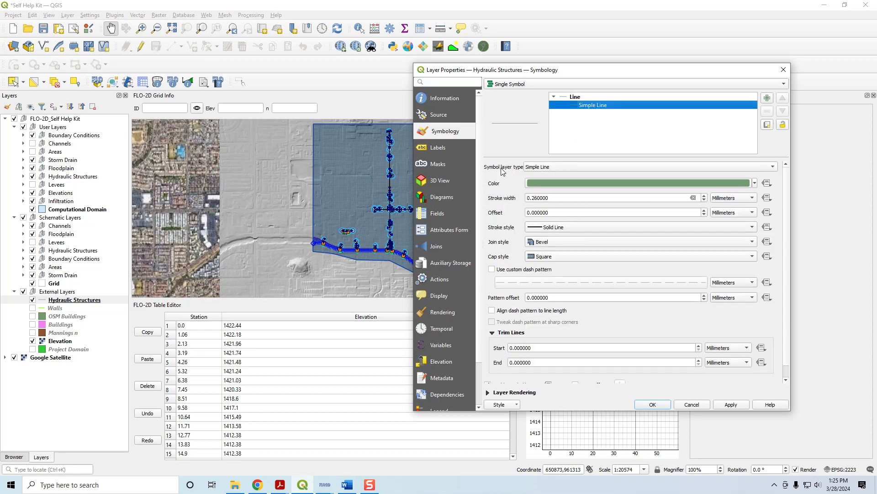
left_click(558, 167)
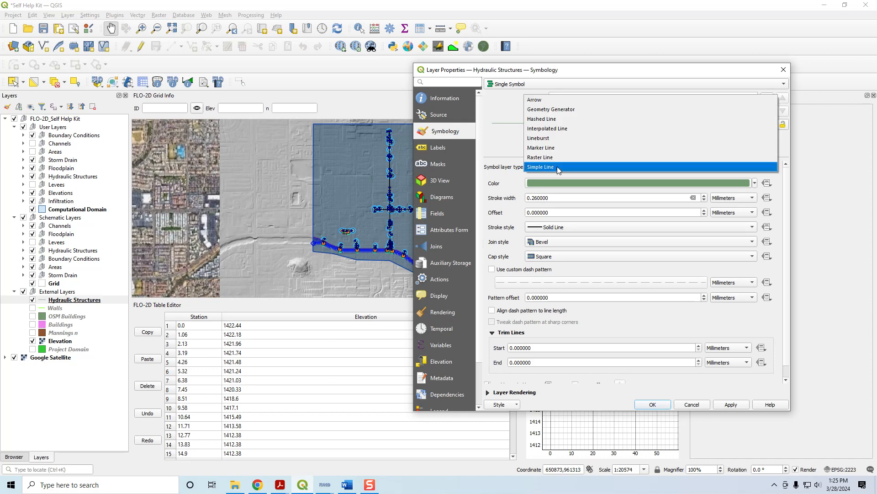
left_click(553, 100)
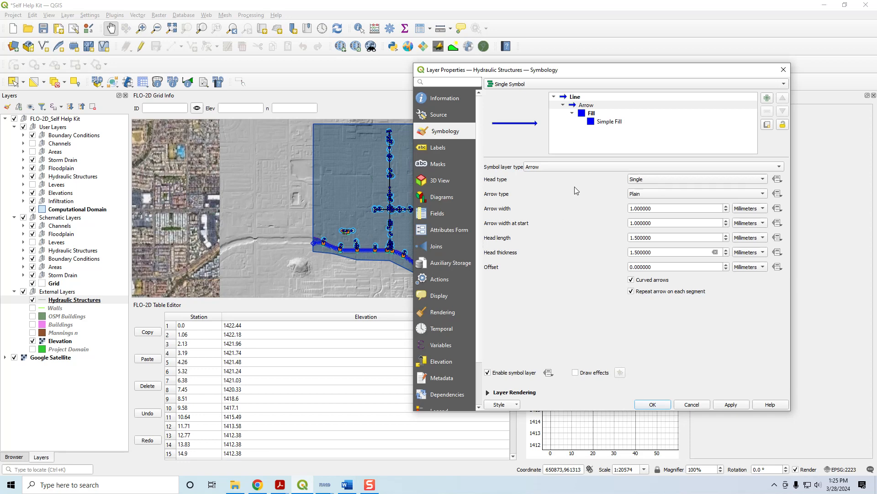
- Set the arrow's simple fill color to magenta and apply the symbology to the Hydraulic Structures layer
left_click(592, 122)
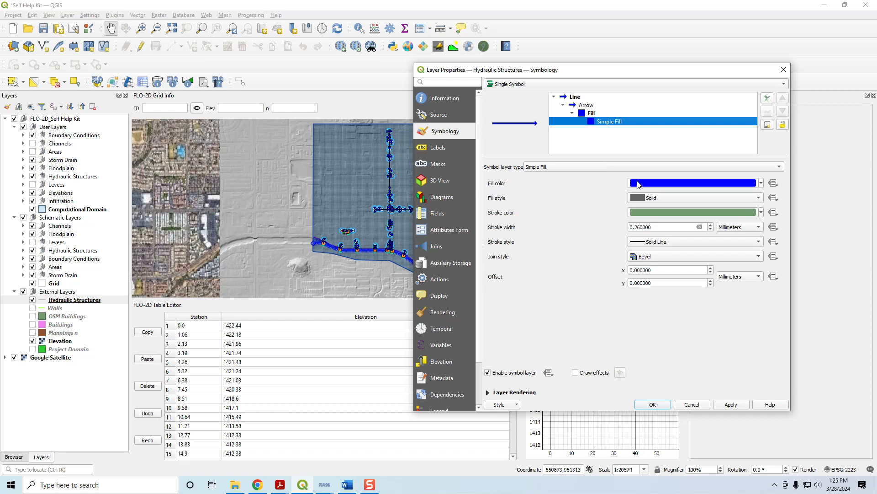
left_click(638, 185)
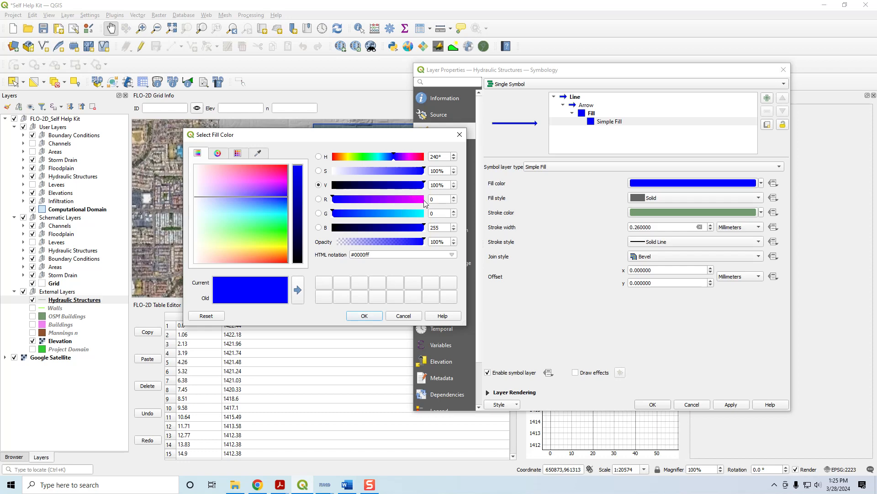
left_click(424, 201)
left_click(364, 316)
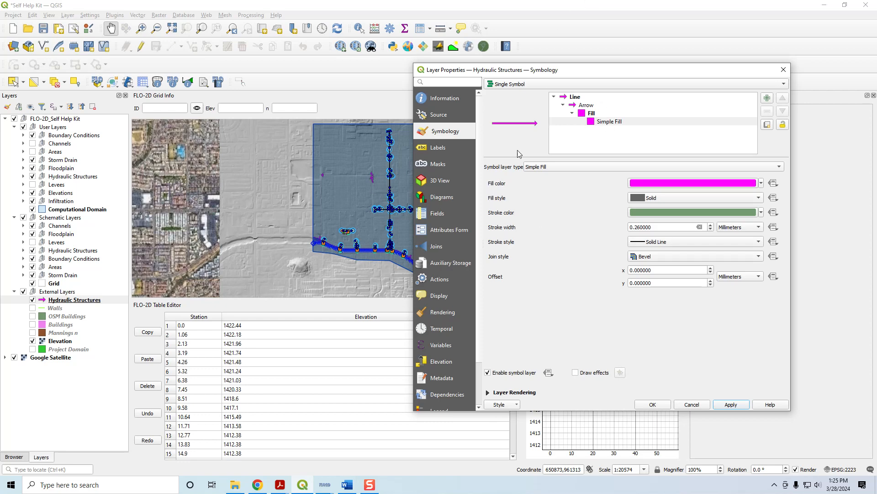
left_click(653, 405)
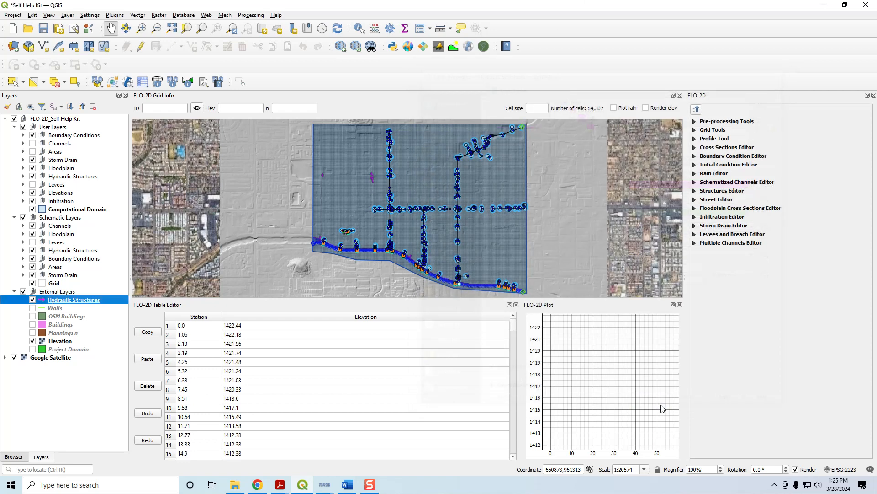
- Examine the hydraulic structure arrows on the terrain, especially the northernmost one in the eastern cluster where the channels meet
scroll(370, 177, "up", 3)
left_click_drag(420, 184, 619, 218)
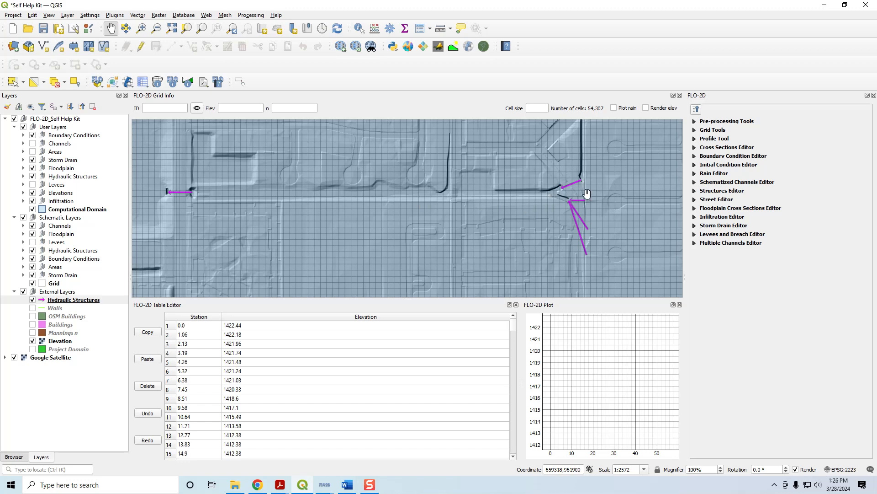
scroll(589, 191, "up", 2)
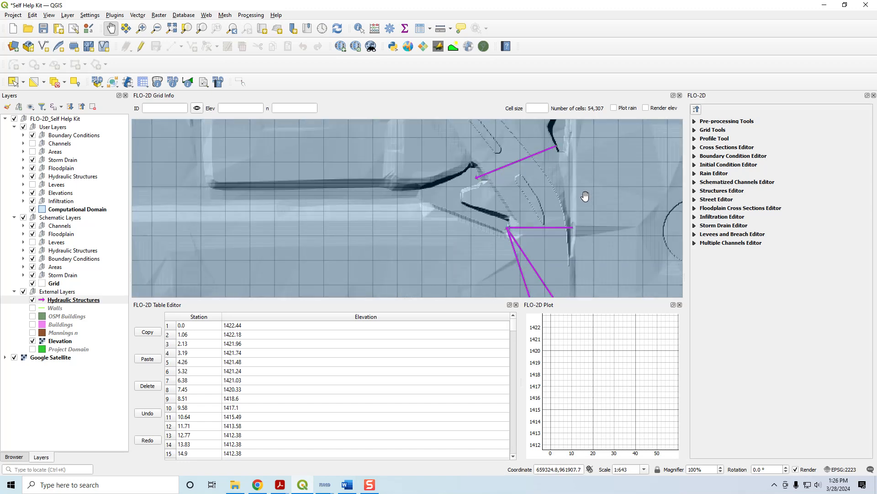
scroll(572, 202, "down", 1)
left_click_drag(587, 181, 513, 161)
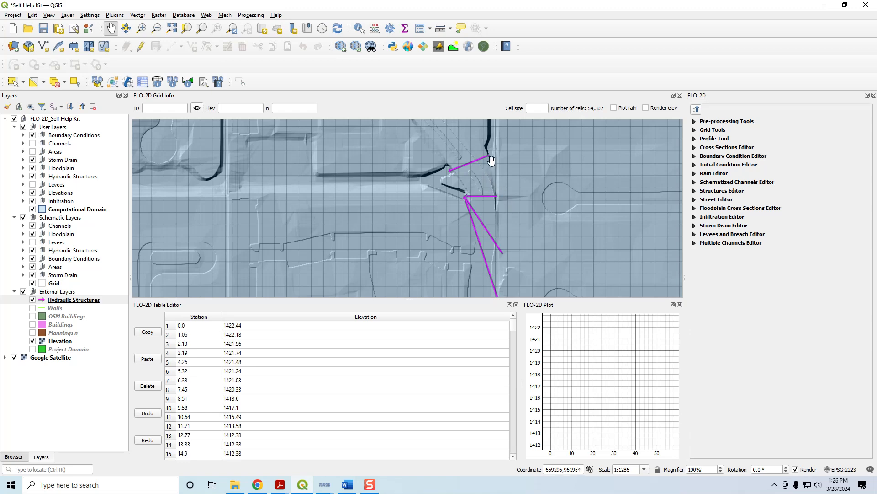
scroll(513, 163, "up", 1)
left_click_drag(486, 156, 486, 166)
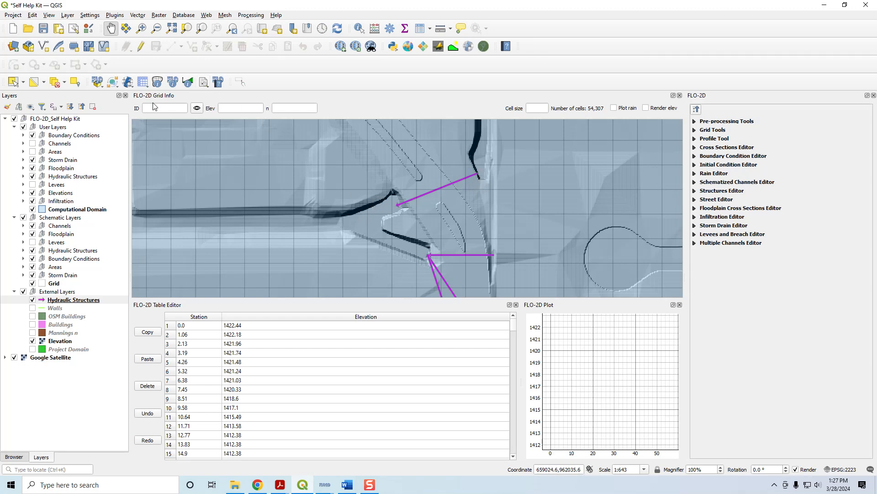
- Query the FLO-2D grid elevations at the inlet and outlet of the northernmost culvert arrow and in the adjacent channel cells
left_click(157, 82)
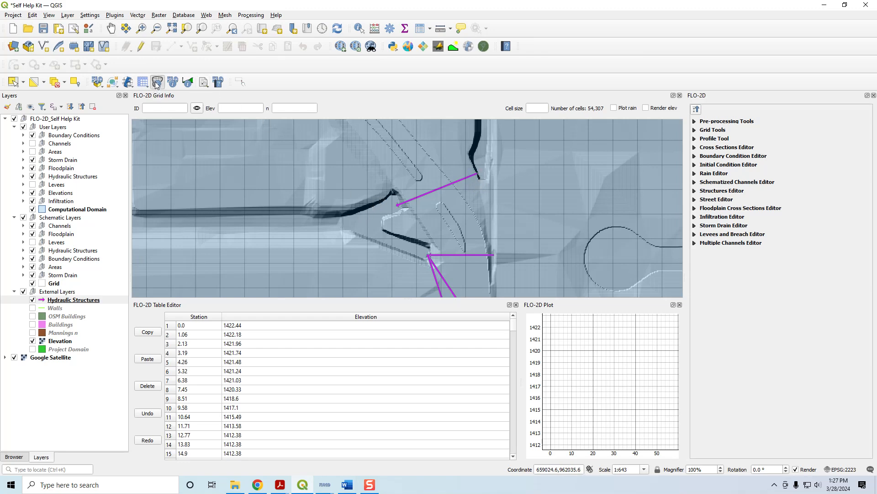
left_click(477, 174)
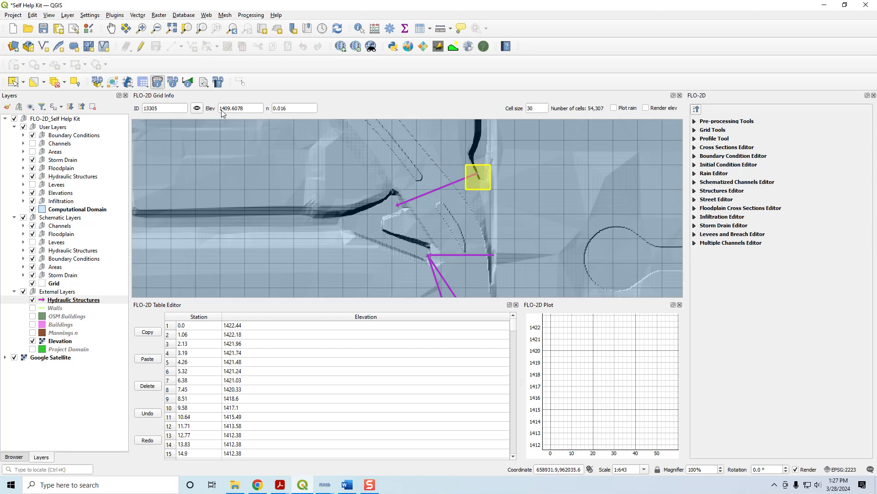
left_click(478, 159)
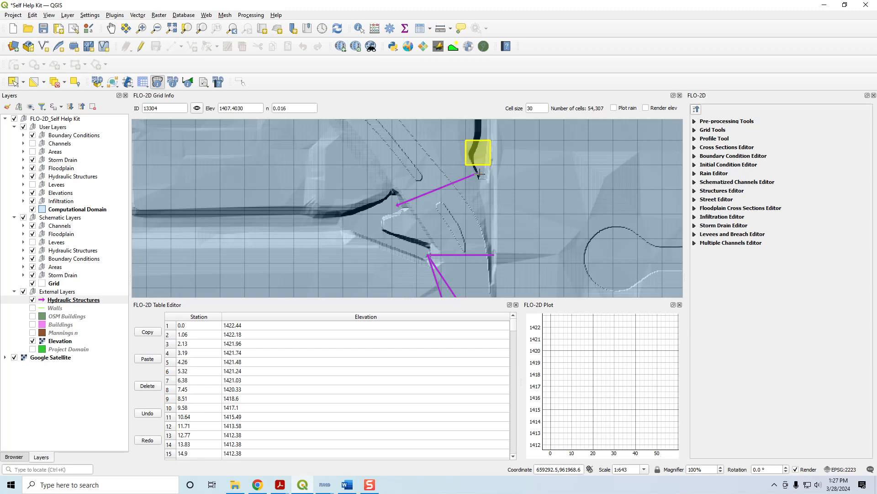
left_click(480, 174)
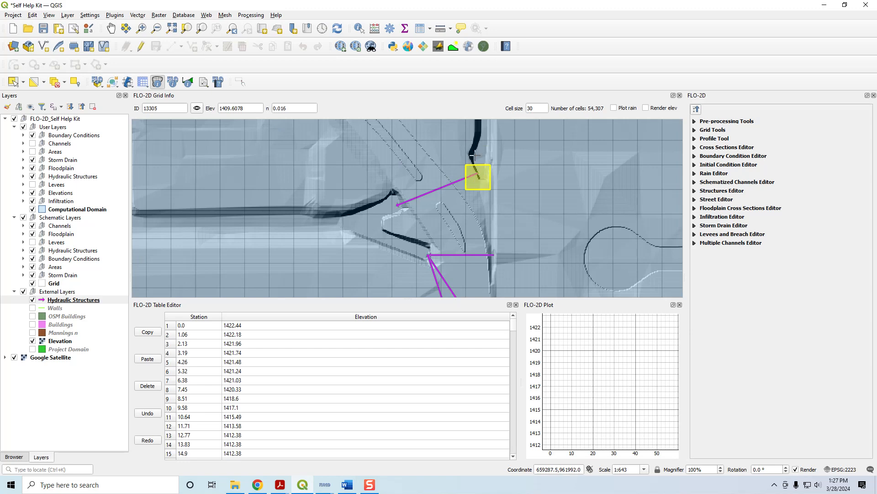
left_click(399, 203)
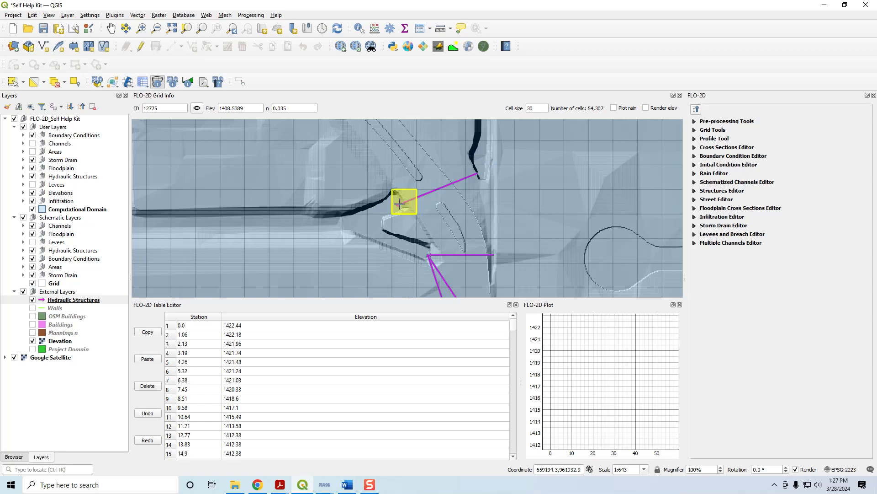
left_click(365, 222)
left_click(353, 223)
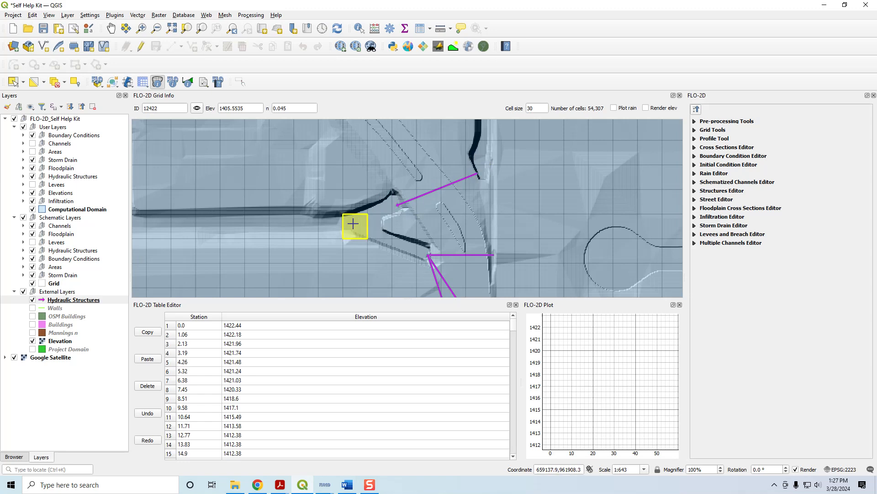
left_click(399, 205)
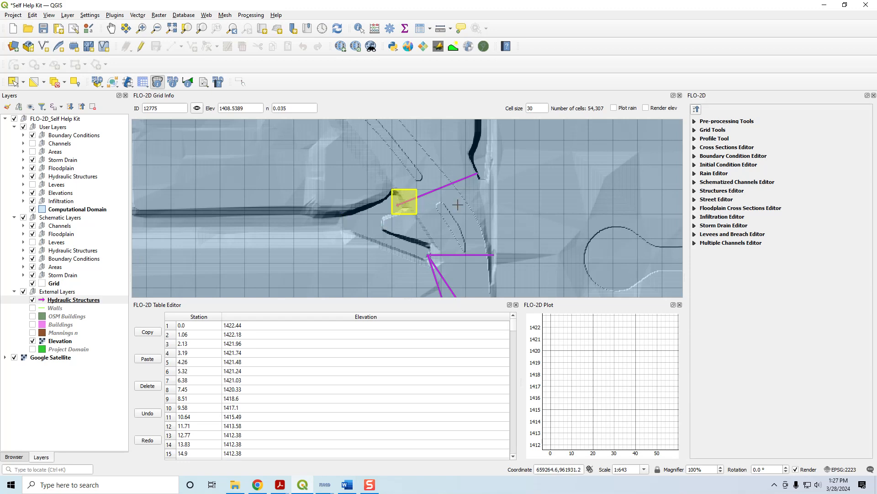
left_click(480, 171)
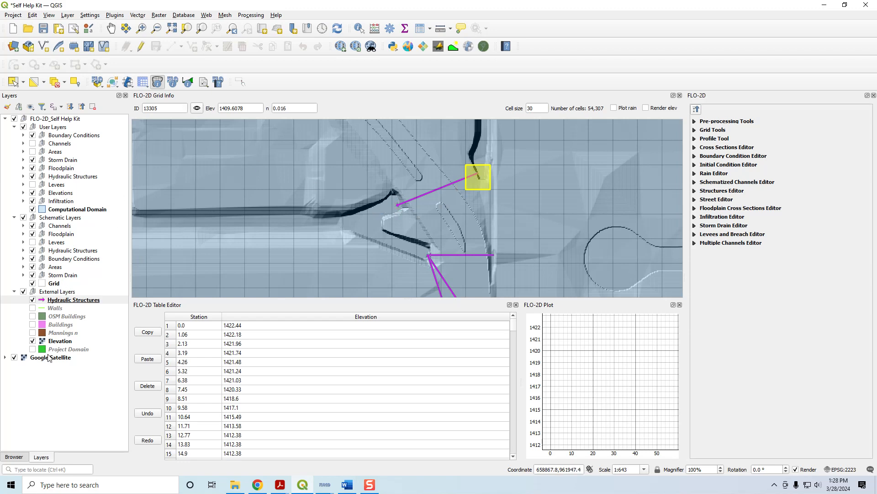
- Identify the Elevation raster height at the culvert's inlet and compare it with the grid element elevation there
left_click(57, 342)
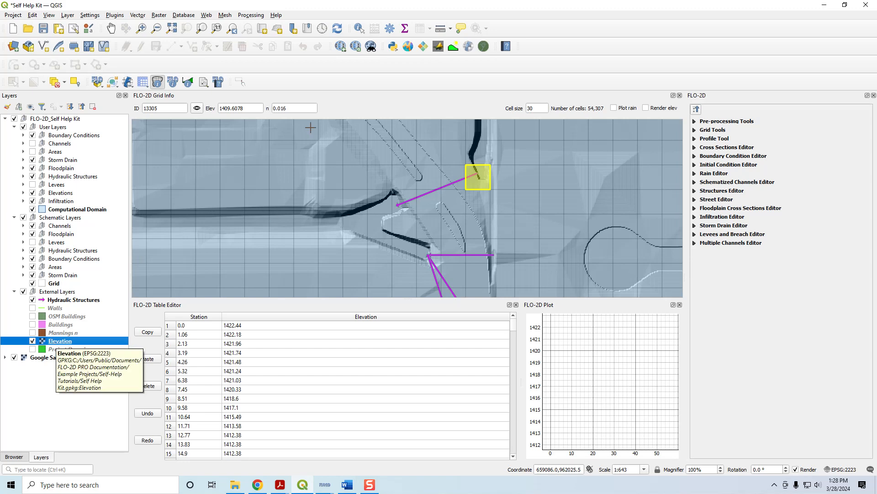
left_click(359, 28)
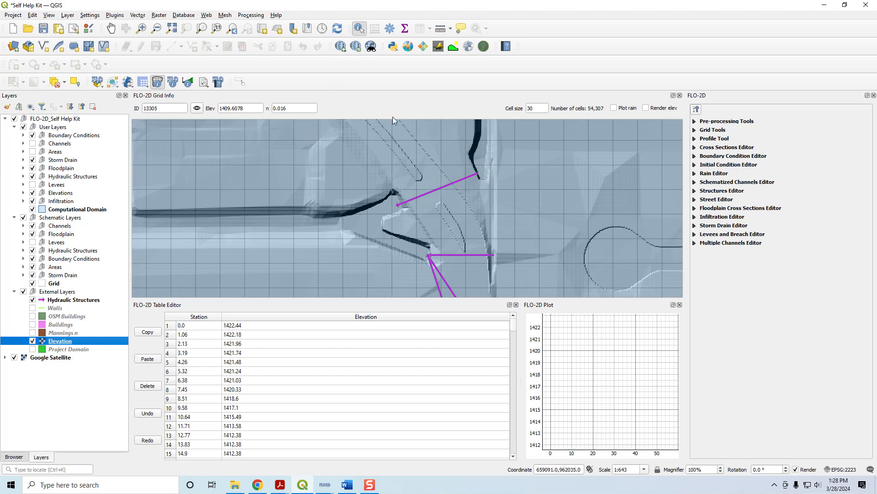
left_click(478, 177)
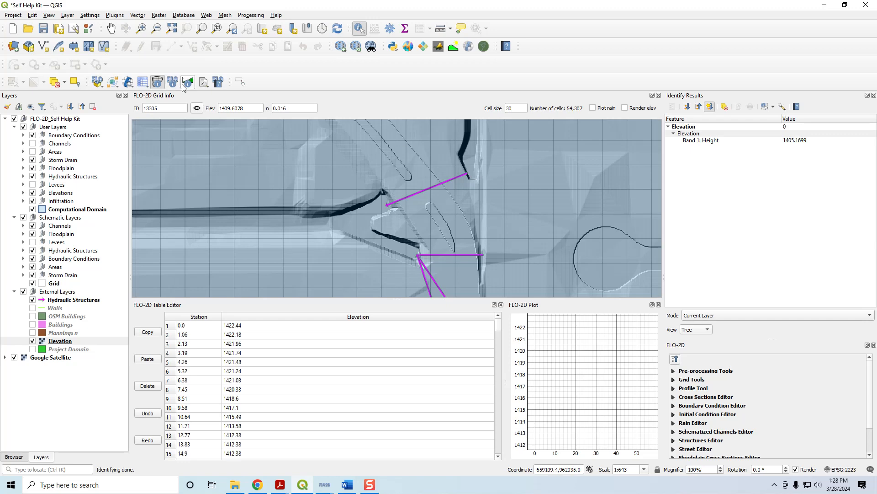
left_click(157, 84)
left_click(465, 172)
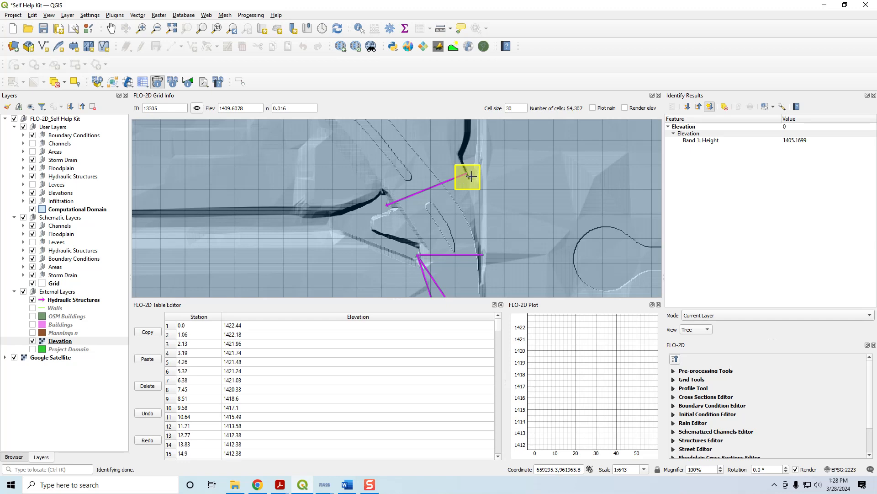
- Examine the channel north of the culvert, the rest of the arrow cluster, and the separate hydraulic structure near the western domain boundary
left_click(359, 29)
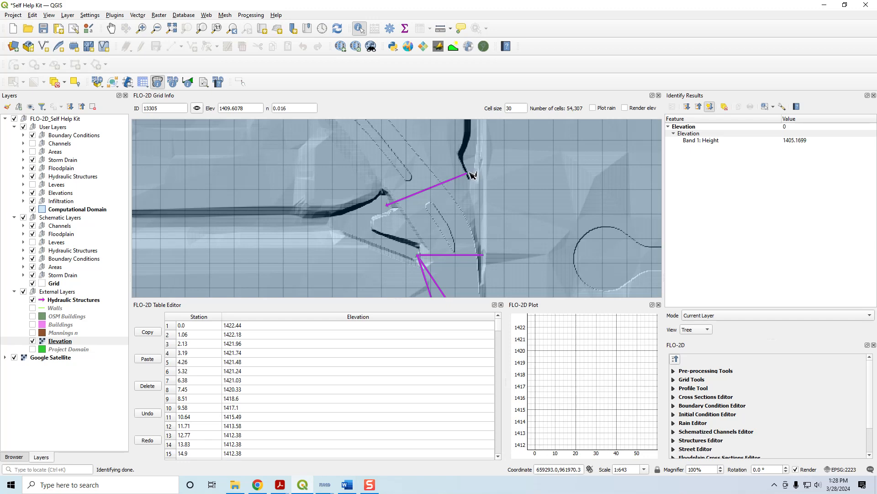
scroll(471, 175, "down", 1)
scroll(471, 175, "down", 1)
left_click_drag(505, 147, 470, 245)
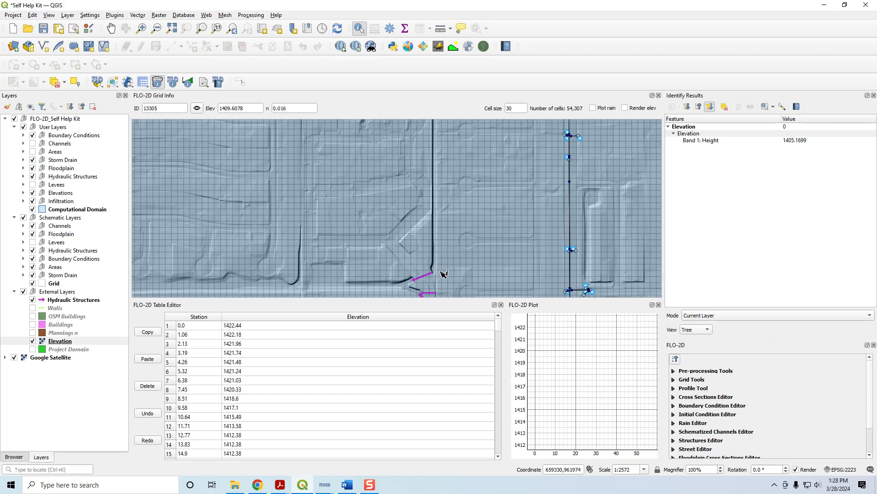
left_click_drag(448, 270, 444, 182)
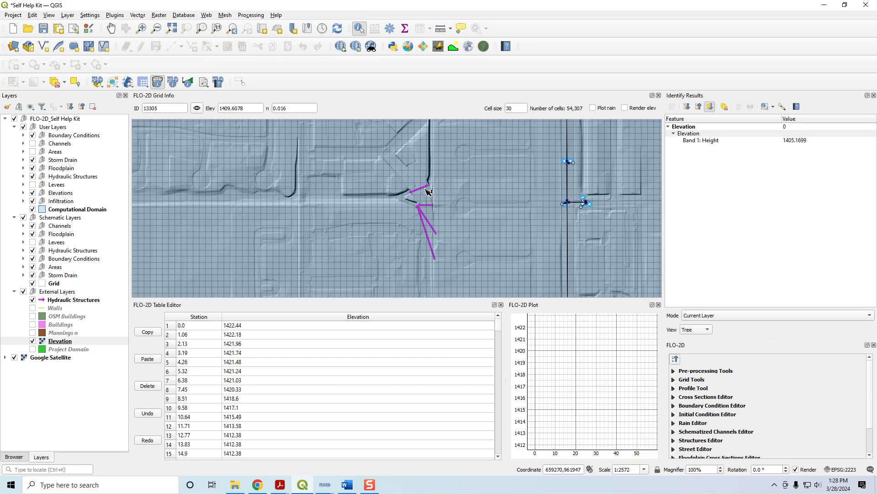
scroll(428, 192, "down", 1)
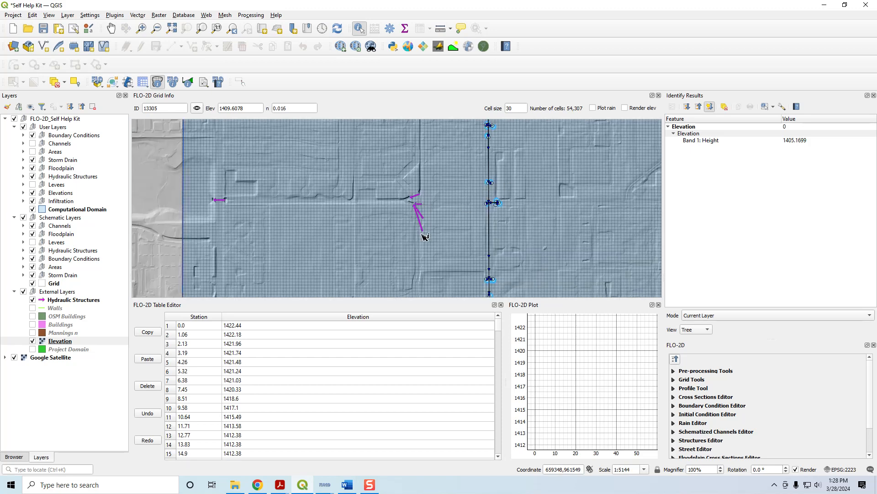
left_click_drag(200, 204, 329, 211)
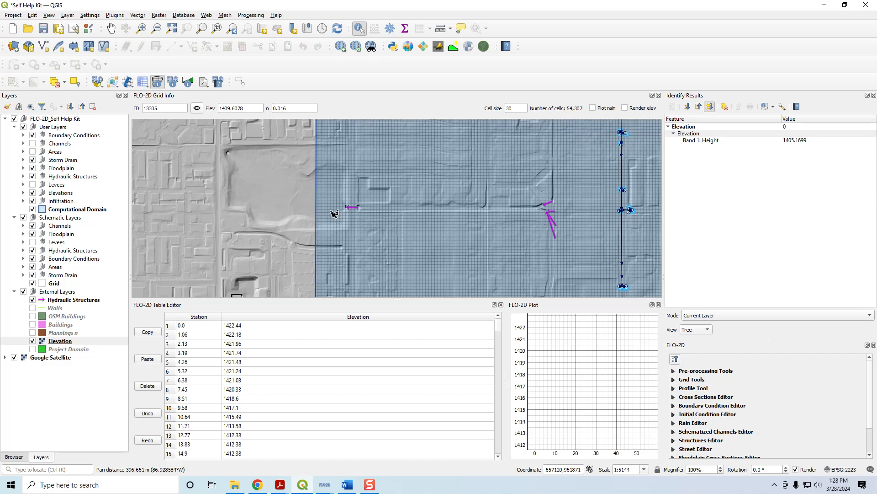
scroll(334, 213, "up", 1)
scroll(334, 214, "up", 1)
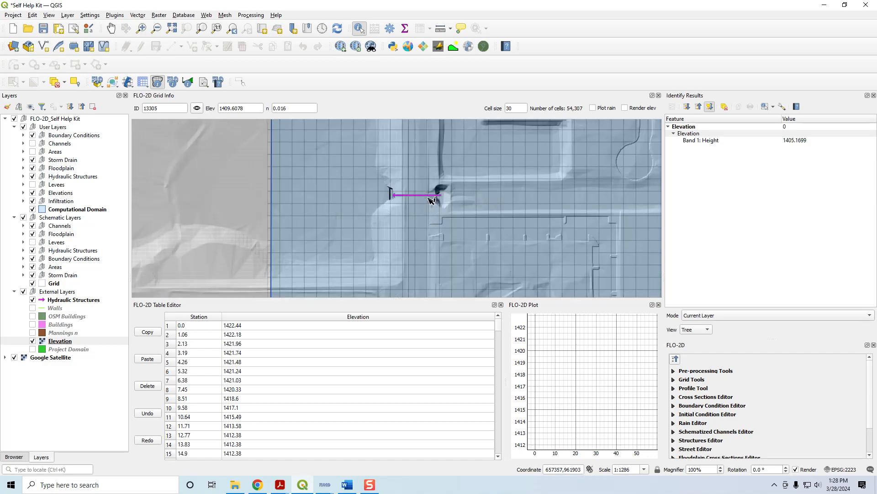
- Identify the Elevation raster height at the east and west ends of the culvert near the western domain boundary
scroll(448, 205, "up", 1)
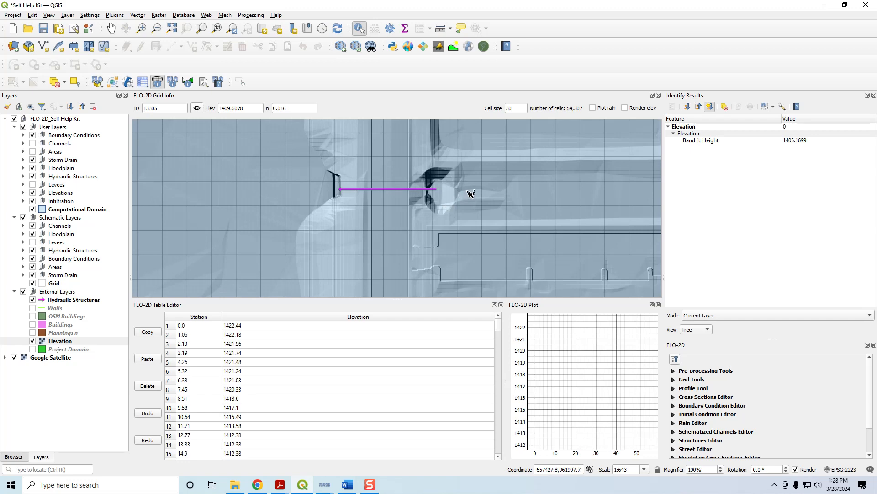
left_click(440, 193)
left_click(321, 189)
scroll(535, 209, "down", 1)
left_click_drag(529, 206, 401, 200)
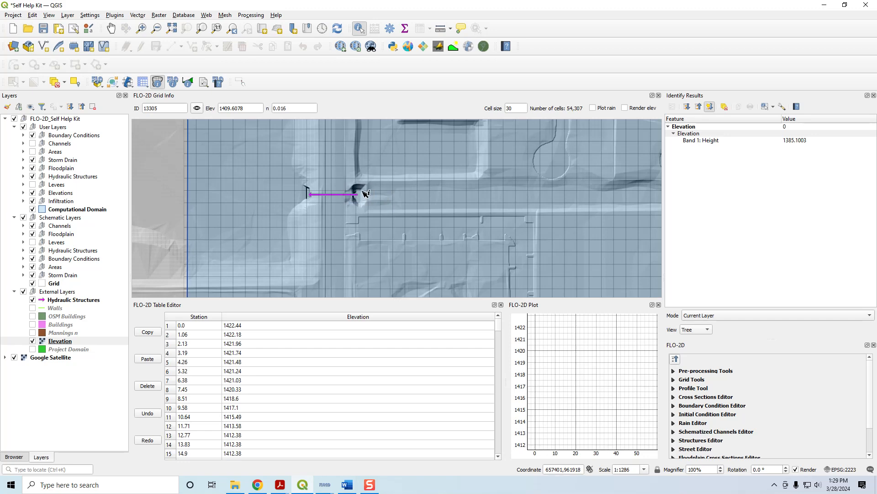
- Query the FLO-2D grid elevation of the cell at the east end of the western culvert
scroll(358, 201, "up", 1)
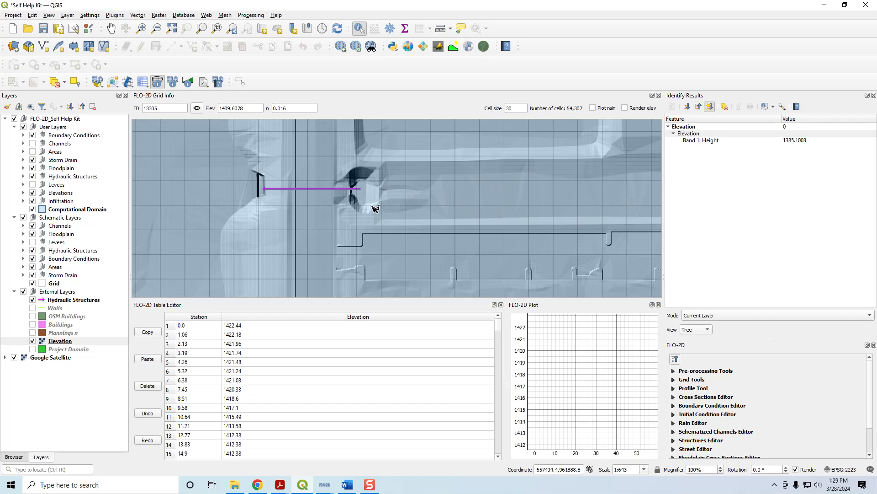
left_click(157, 82)
left_click(370, 194)
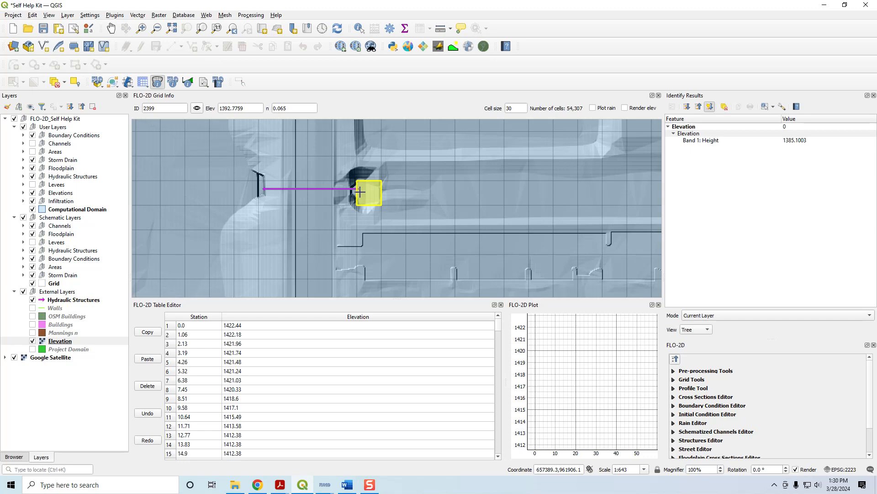
- Identify the Elevation raster height at several points in and around the depression at the western culvert's east end
left_click(360, 29)
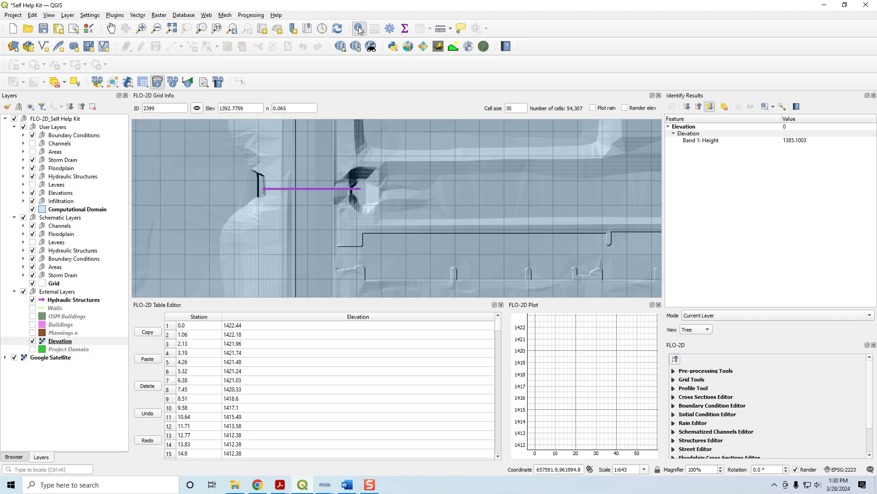
left_click(380, 195)
left_click(381, 190)
left_click(380, 200)
left_click(64, 342)
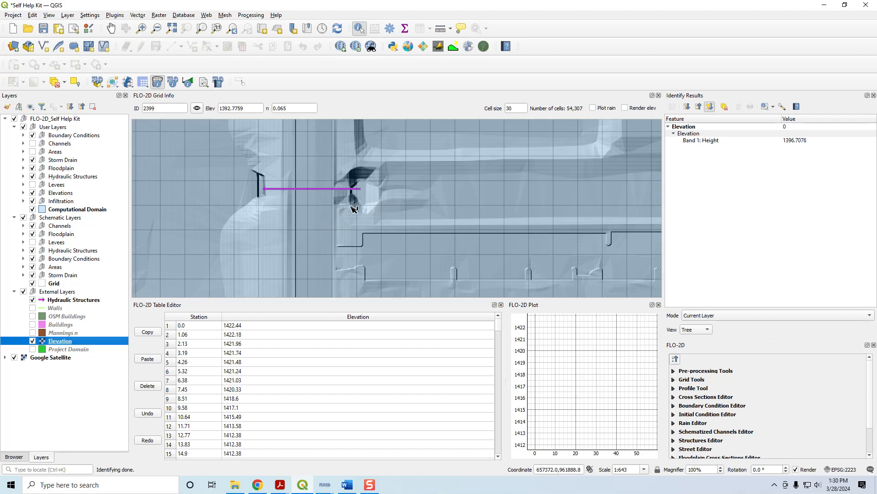
left_click(382, 203)
left_click(372, 210)
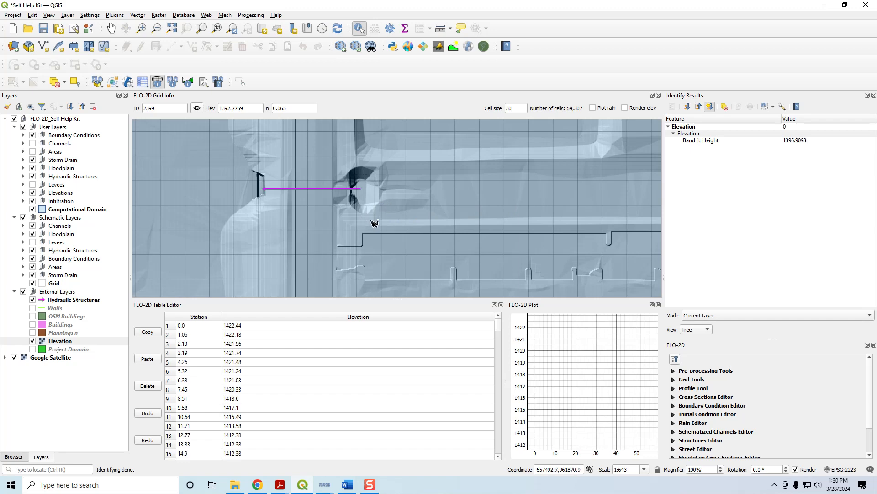
left_click(380, 173)
left_click(354, 174)
left_click(352, 191)
- Examine the long hydraulic structure arrow beside the storm drain in the northeastern part of the domain, including both of its ends
scroll(355, 198, "down", 3)
left_click_drag(541, 153, 383, 253)
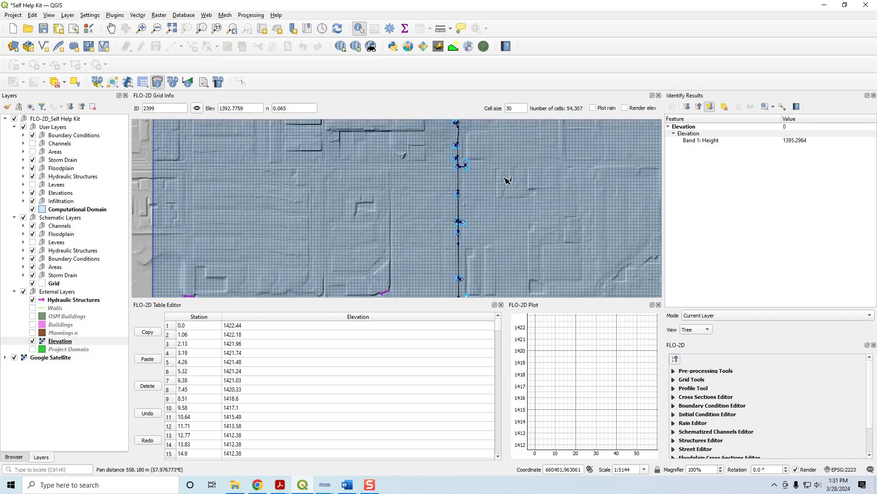
scroll(544, 164, "down", 1)
left_click_drag(574, 157, 372, 180)
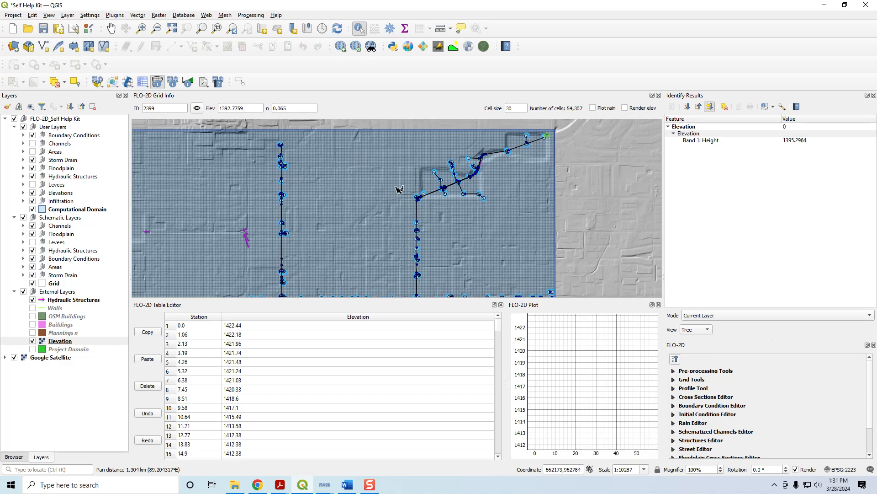
scroll(491, 162, "up", 2)
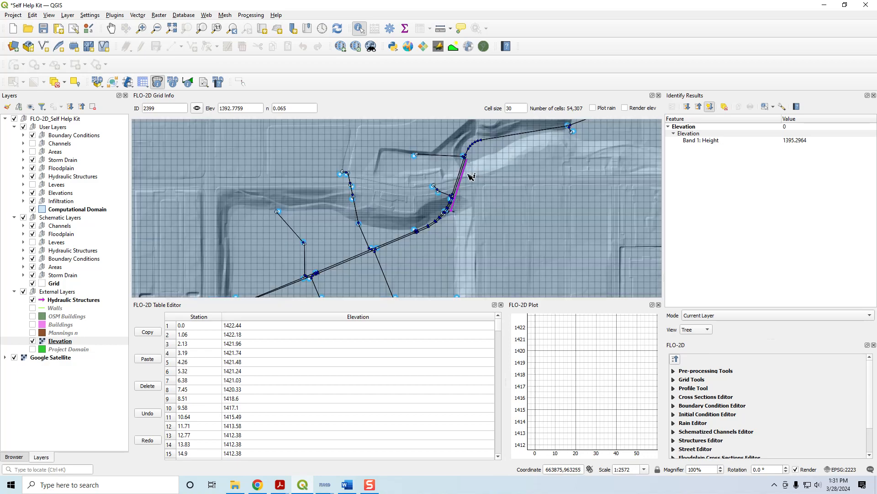
left_click_drag(471, 177, 423, 180)
scroll(423, 180, "up", 1)
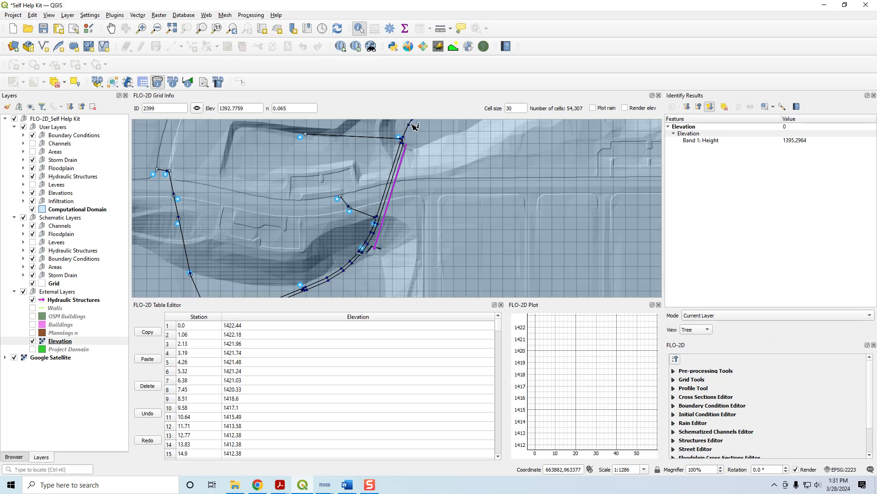
scroll(400, 186, "down", 1)
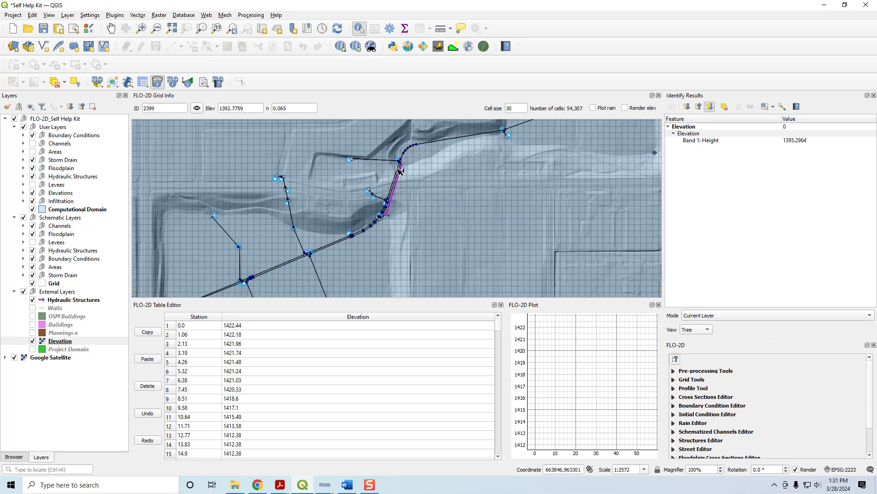
scroll(398, 198, "up", 1)
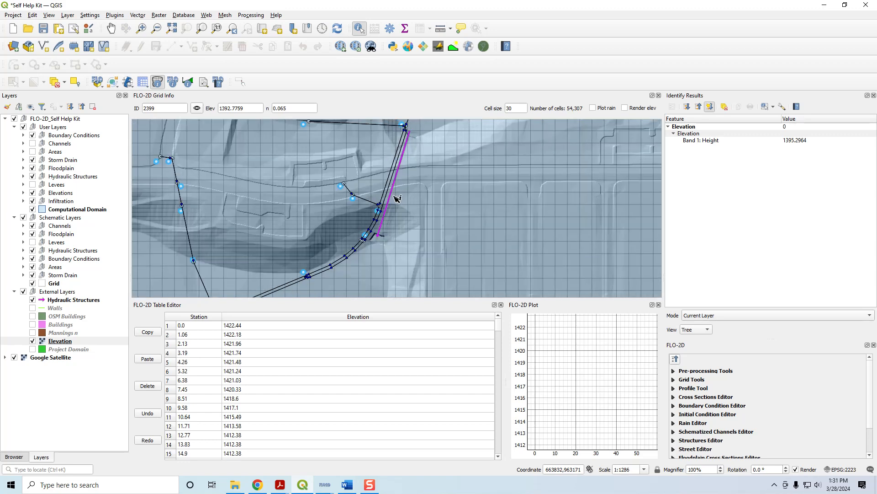
left_click_drag(431, 181, 421, 197)
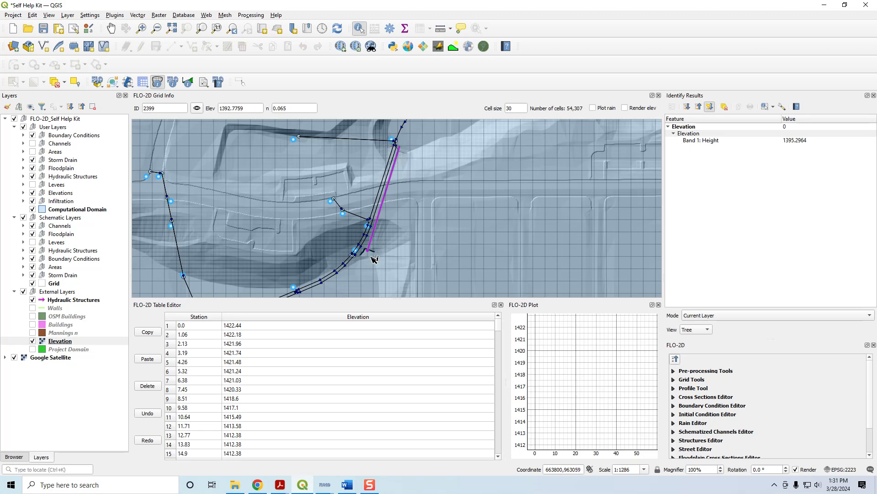
left_click_drag(412, 182, 396, 188)
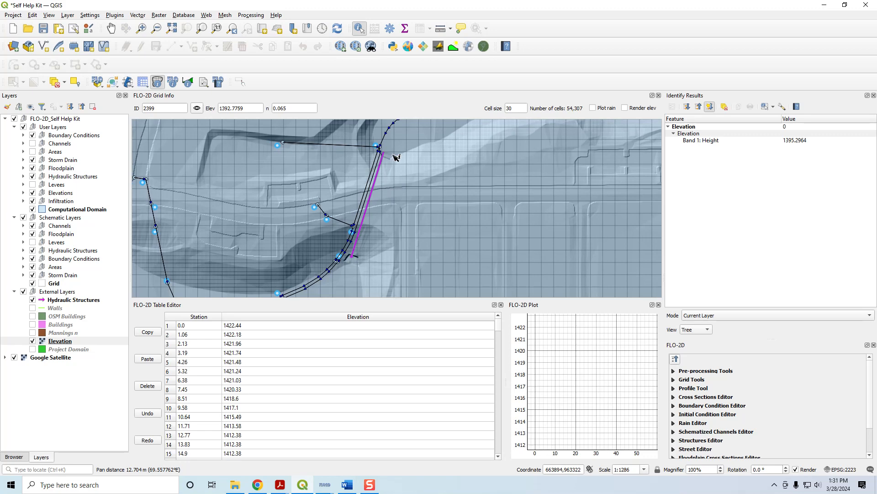
scroll(396, 158, "up", 2)
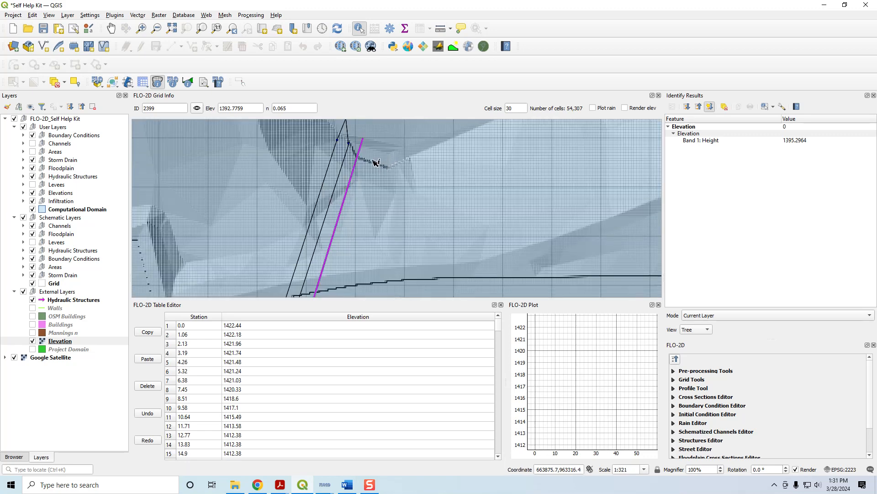
- Query the FLO-2D grid elevations of the cell at the northeastern culvert's north end and the cell just north of it
left_click(157, 82)
left_click(363, 164)
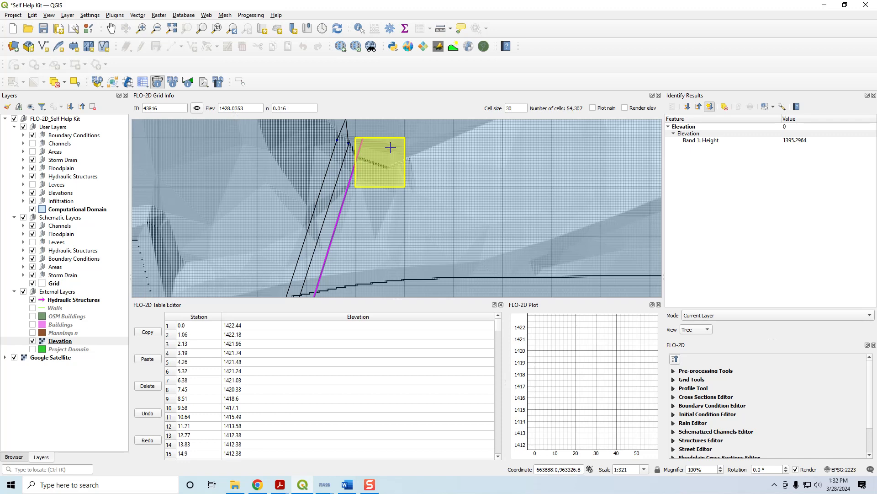
scroll(387, 160, "down", 1)
left_click_drag(388, 176, 386, 213)
left_click(386, 197)
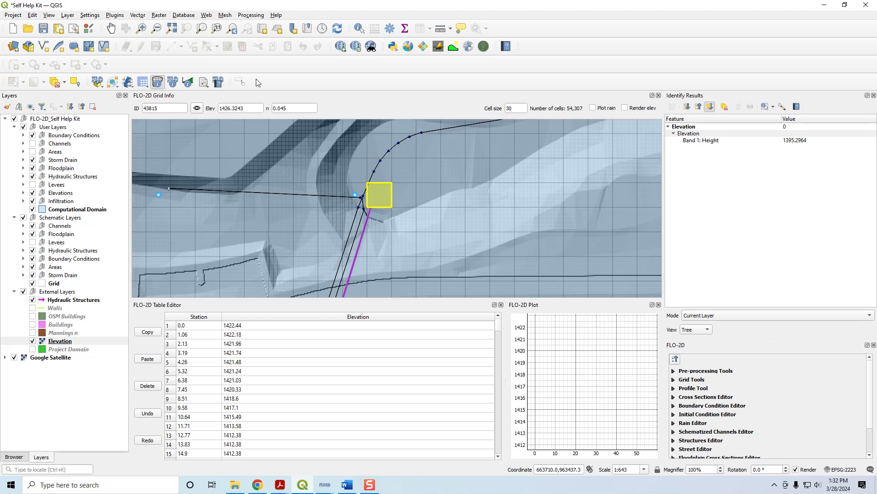
- Identify the Elevation raster height in the channel just beyond the northeastern culvert's north end
left_click(57, 341)
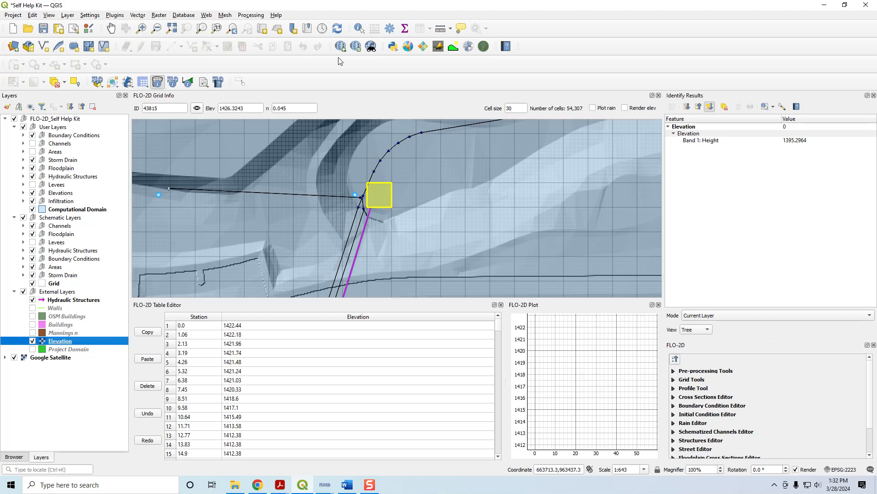
left_click(360, 31)
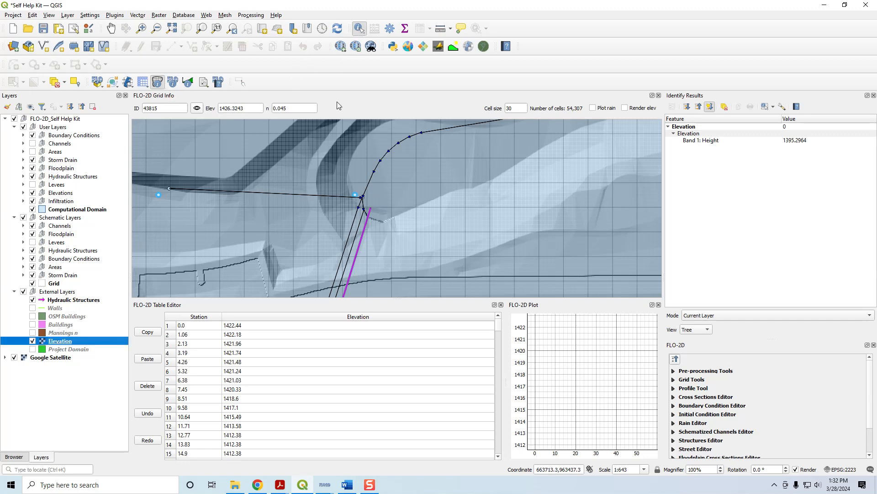
left_click(380, 201)
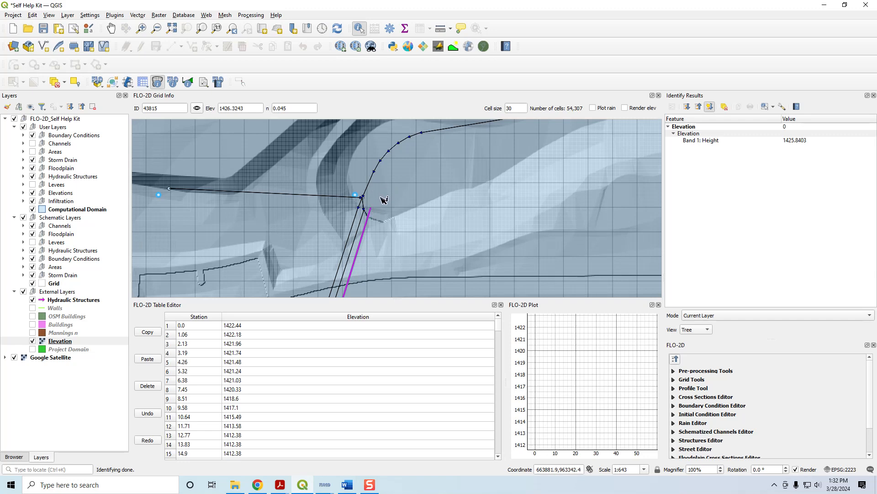
- Query the FLO-2D grid elevations of the cell at the northeastern culvert's south end and the cell directly south of it
left_click_drag(379, 227, 411, 131)
left_click_drag(376, 269, 415, 146)
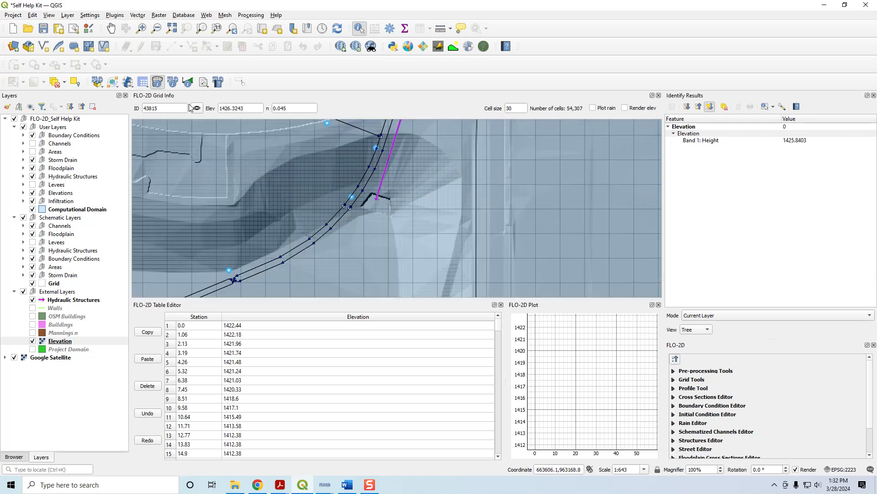
left_click(159, 83)
left_click(377, 200)
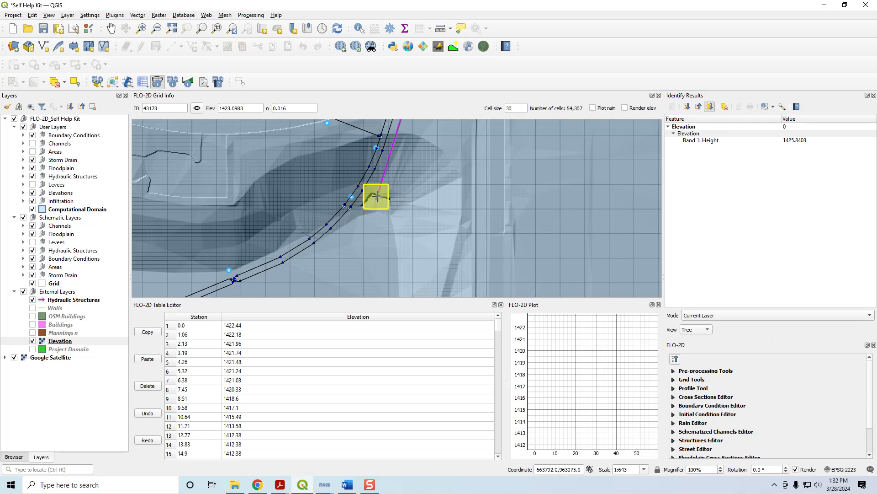
left_click(375, 221)
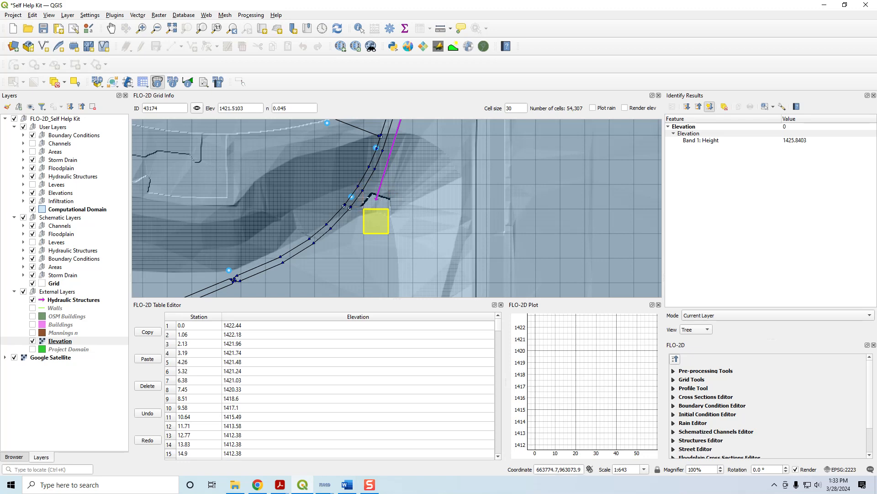
- Query the FLO-2D grid elevation at the north end of the easternmost culvert draining into the main channel along the southern boundary
scroll(378, 203, "down", 1)
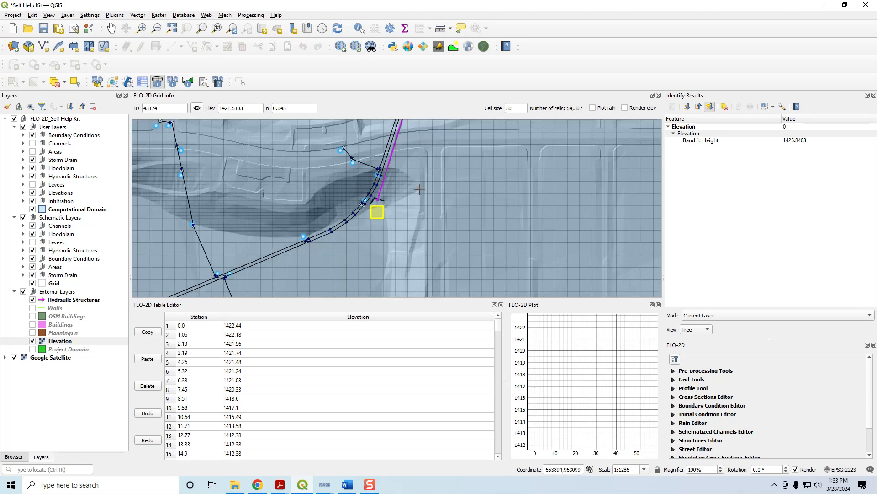
scroll(416, 238, "down", 2)
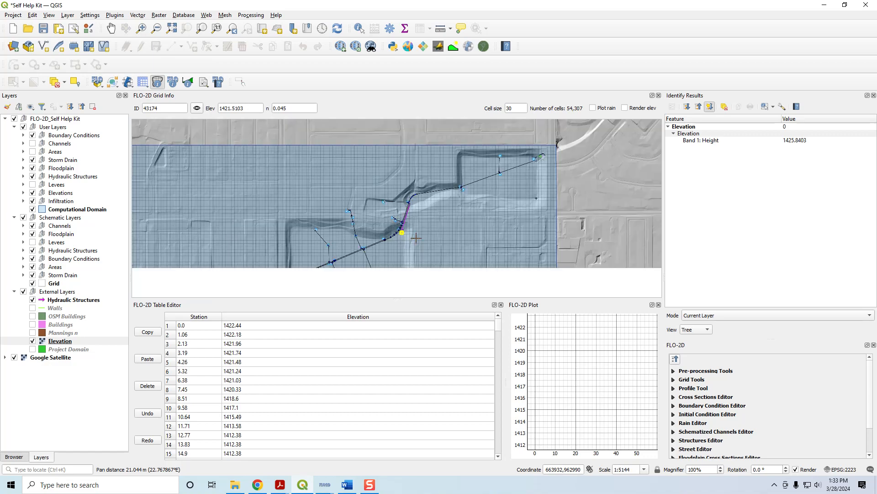
left_click_drag(414, 256, 466, 121)
left_click_drag(443, 268, 449, 131)
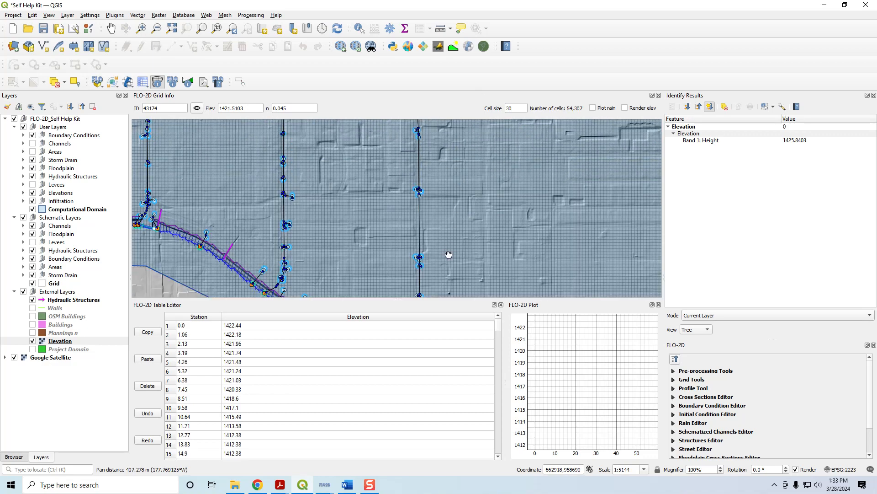
left_click_drag(449, 255, 356, 143)
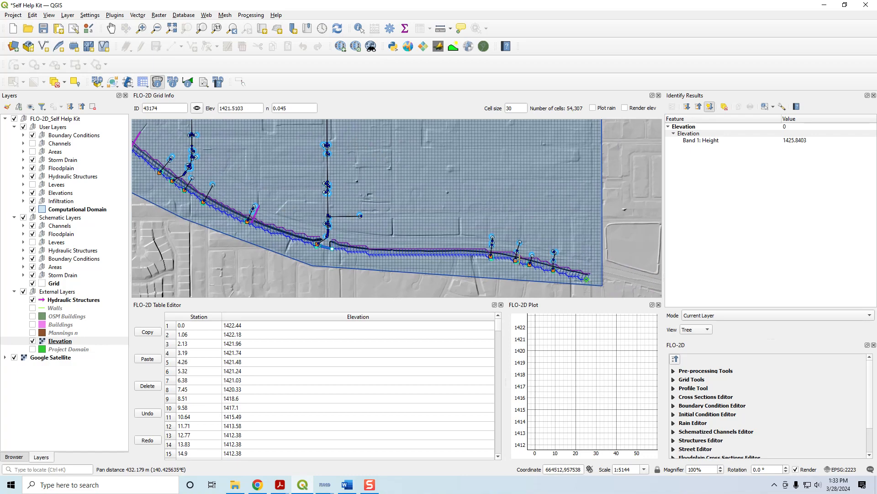
left_click_drag(307, 223, 531, 250)
scroll(481, 245, "up", 1)
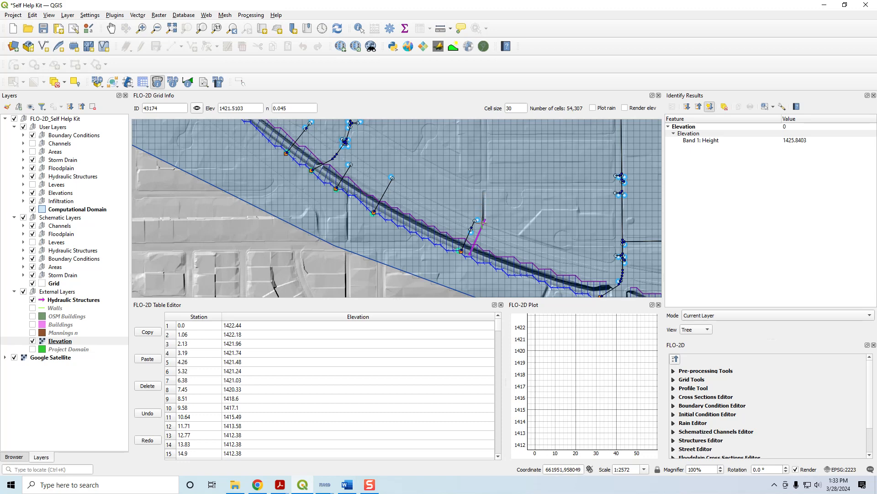
scroll(486, 218, "up", 2)
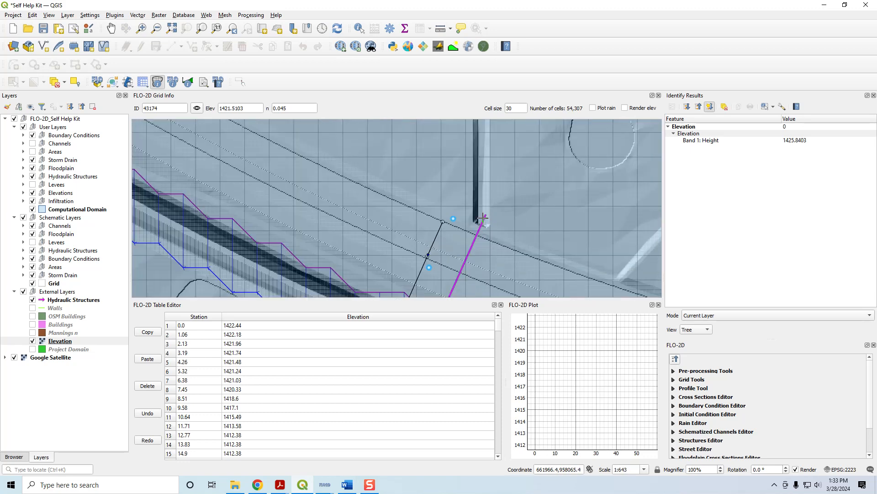
left_click(483, 218)
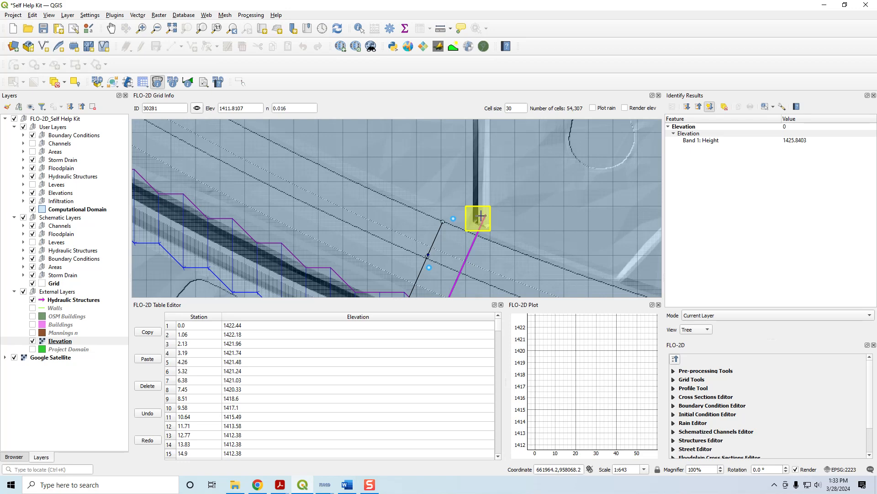
- Examine where the culverts and storm drain outfalls meet the main channel along the southern boundary of the domain
scroll(481, 217, "down", 1)
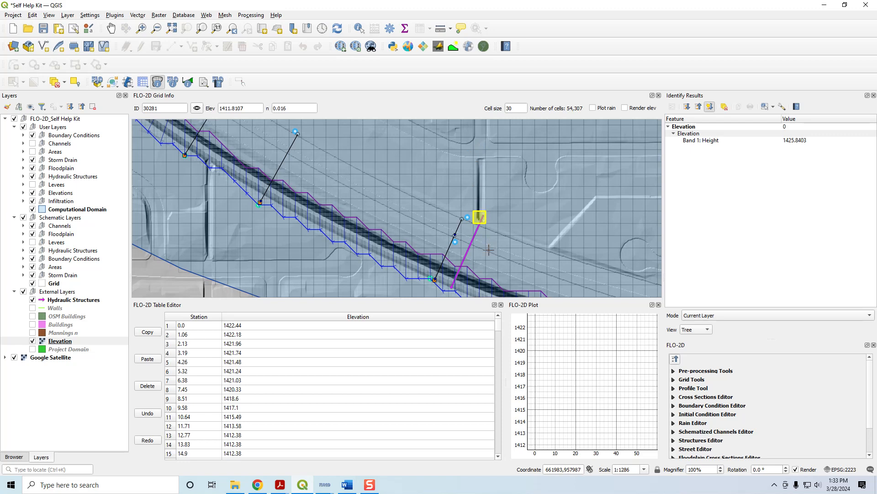
left_click_drag(466, 268, 431, 205)
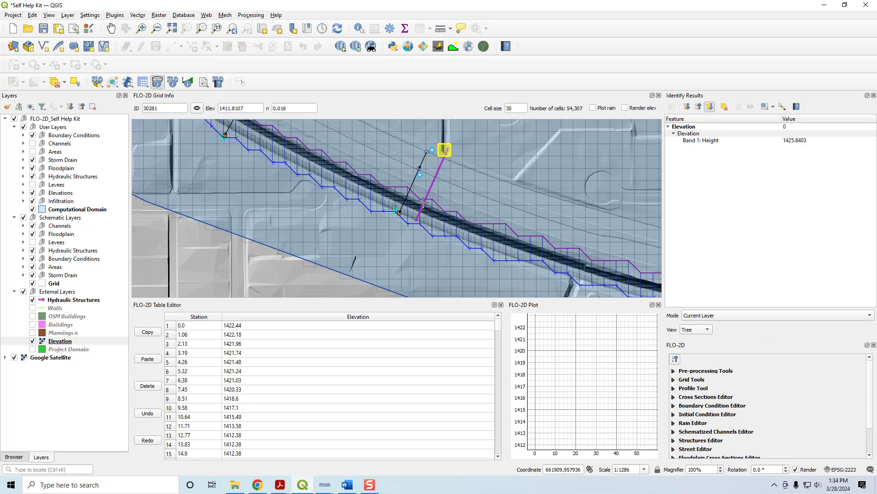
left_click_drag(319, 180, 466, 274)
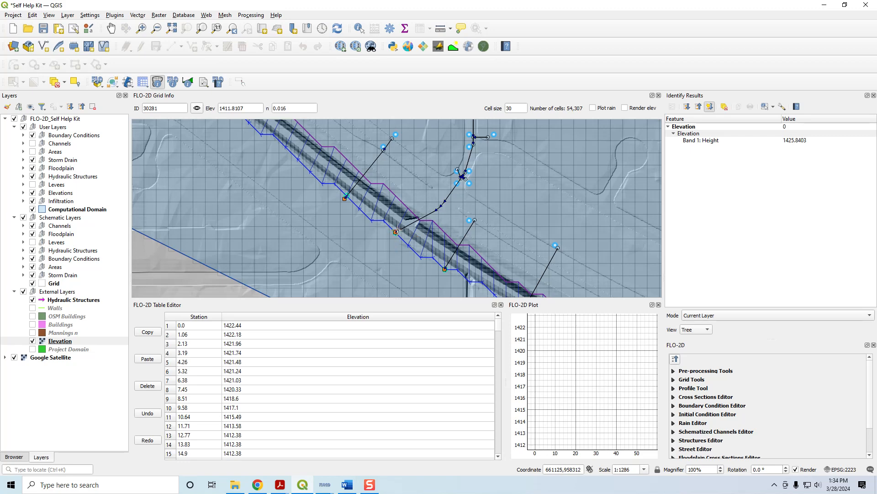
left_click_drag(404, 227, 586, 254)
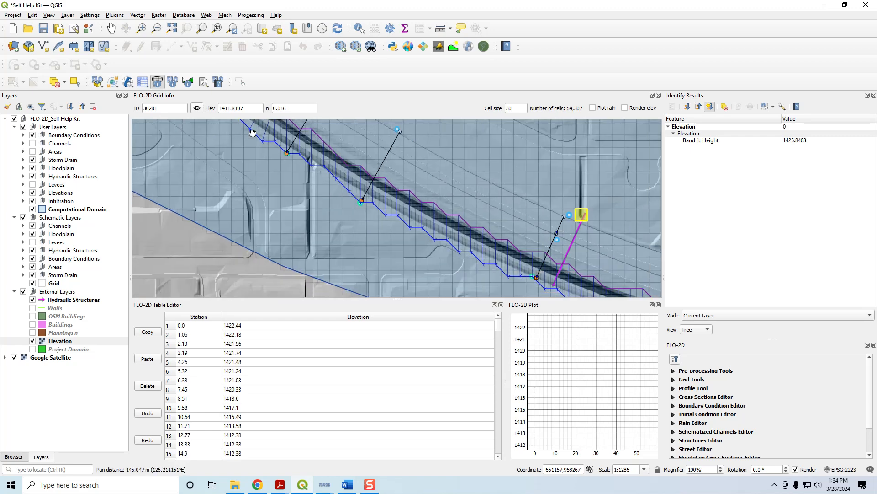
left_click_drag(322, 194, 465, 285)
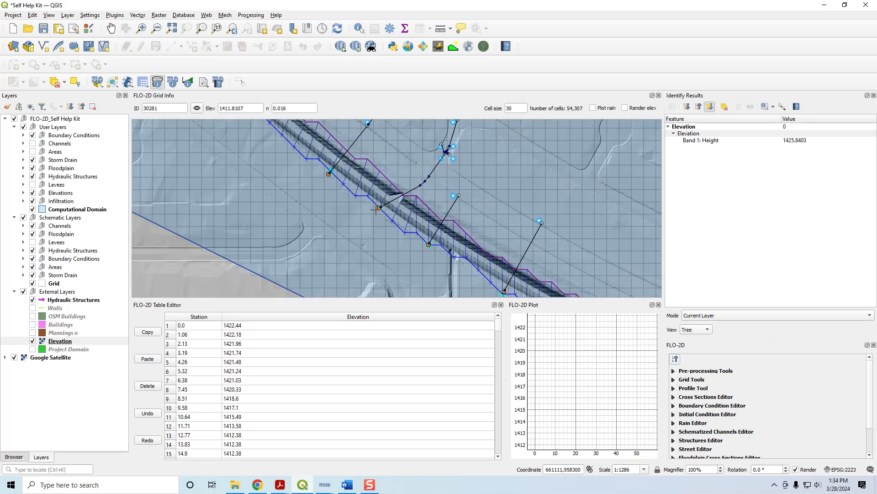
left_click_drag(386, 243, 259, 156)
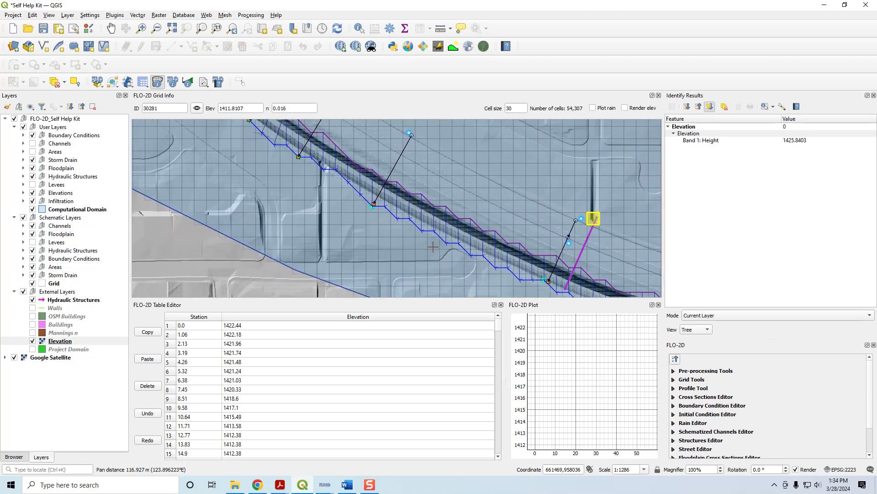
left_click_drag(563, 290, 503, 247)
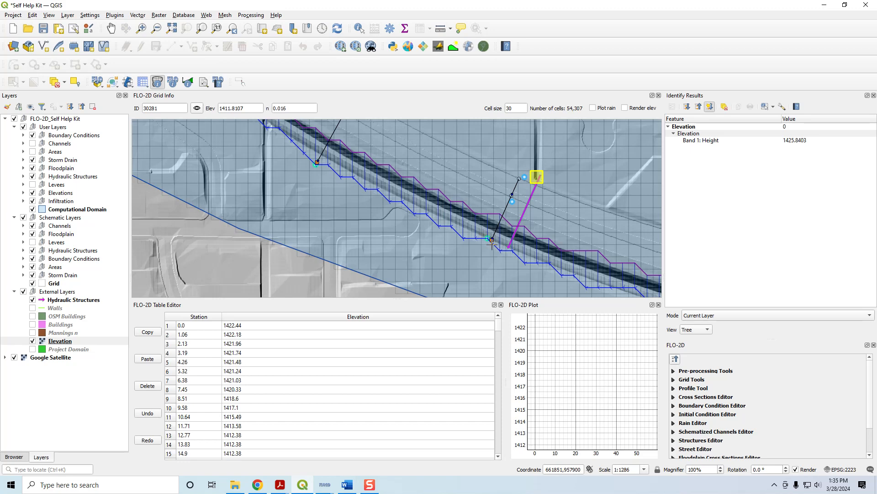
scroll(460, 245, "down", 1)
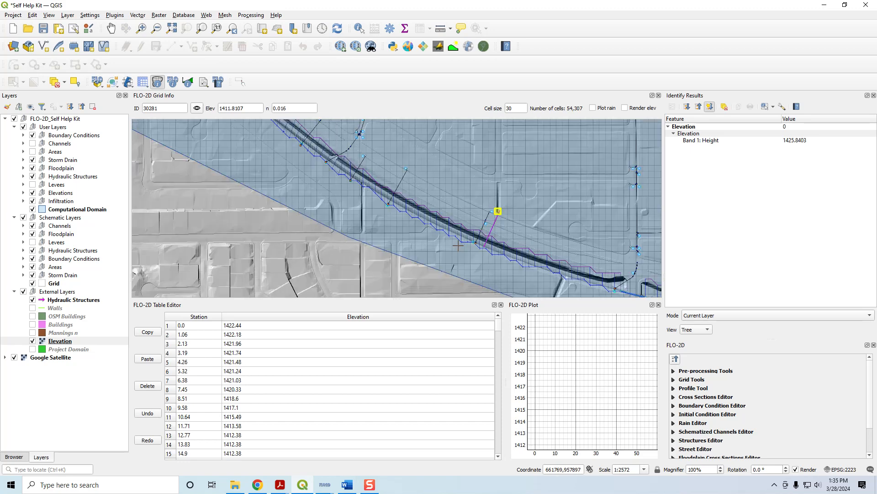
scroll(367, 241, "down", 1)
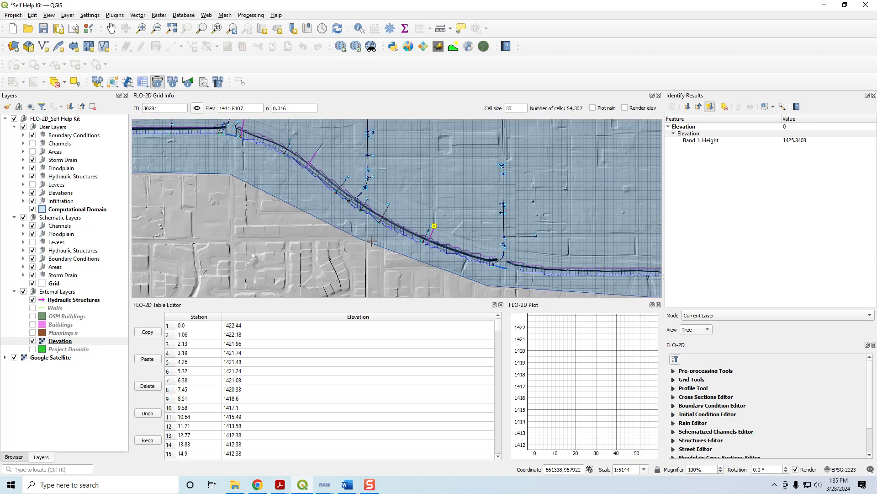
left_click_drag(251, 185, 370, 235)
scroll(371, 235, "down", 1)
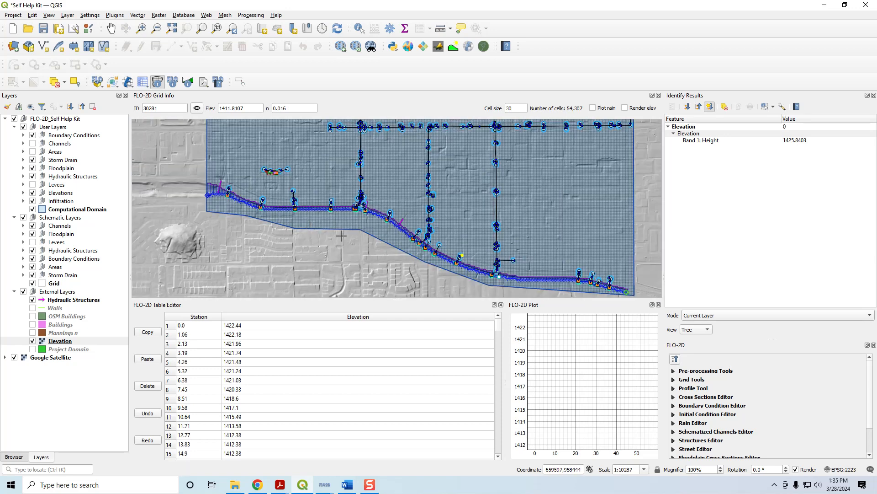
left_click_drag(393, 254, 371, 249)
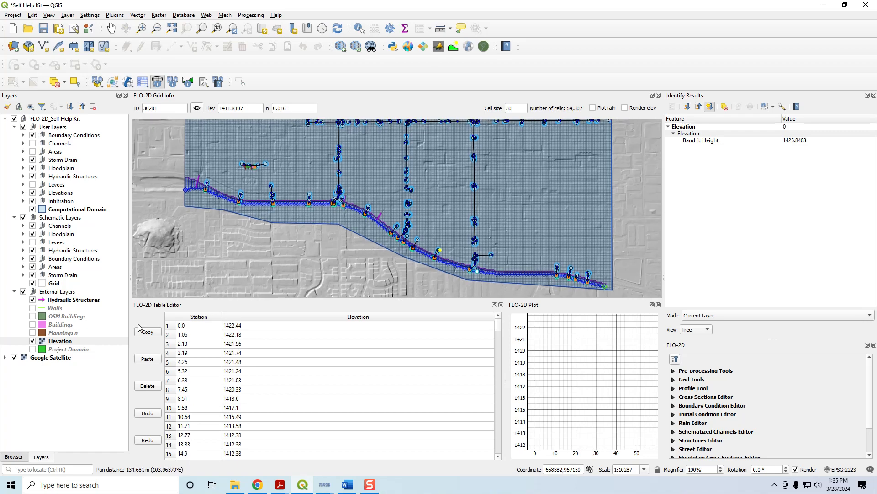
- Label the external Hydraulic Structures layer with single labels based on the structname field
left_click(64, 301)
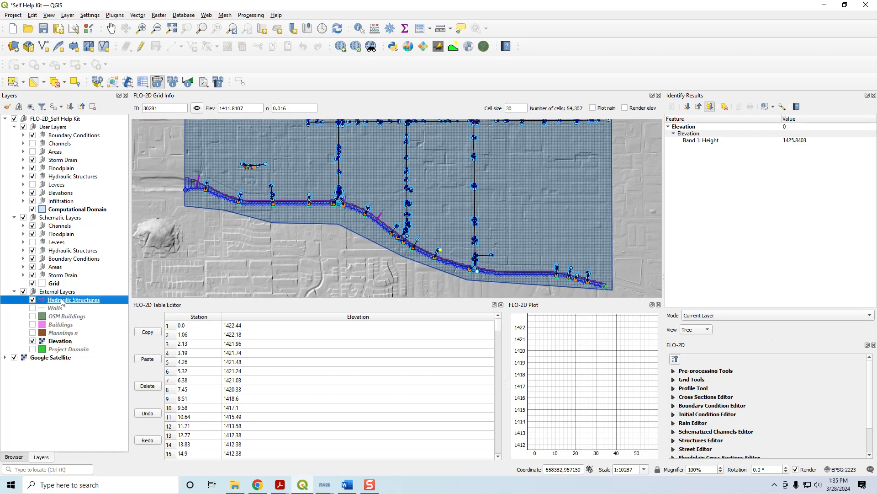
double_click(62, 302)
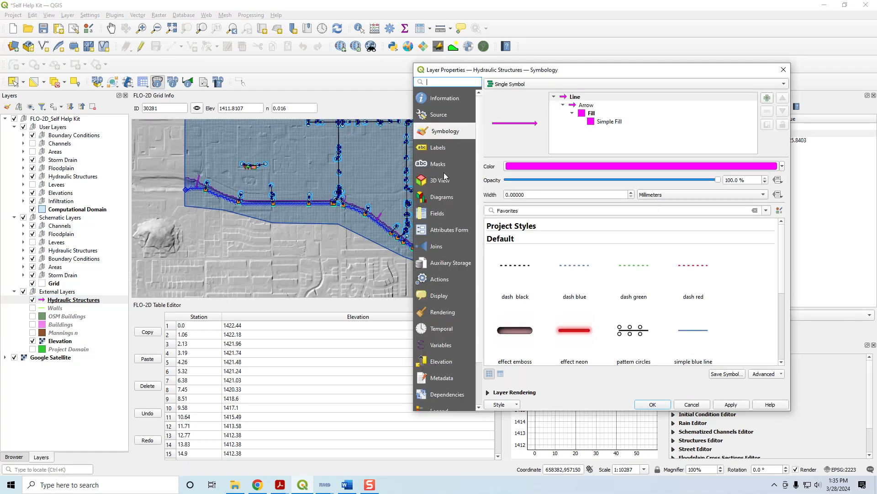
left_click(440, 147)
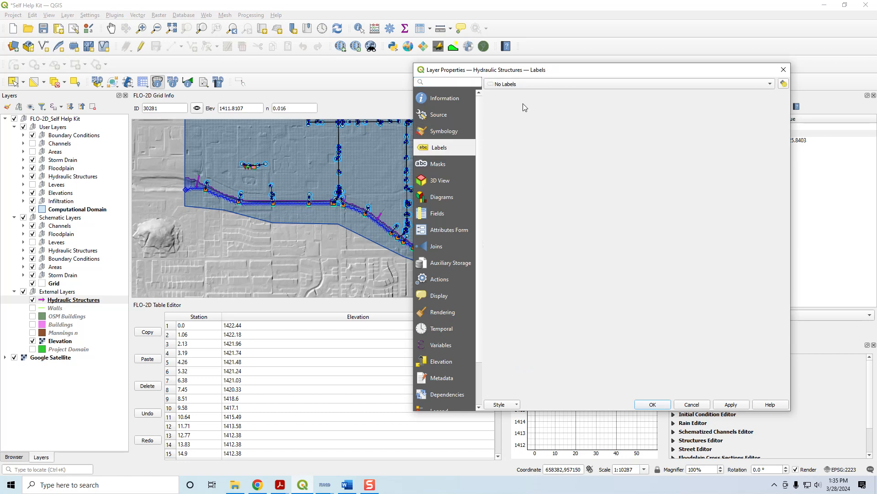
left_click(521, 85)
left_click(519, 93)
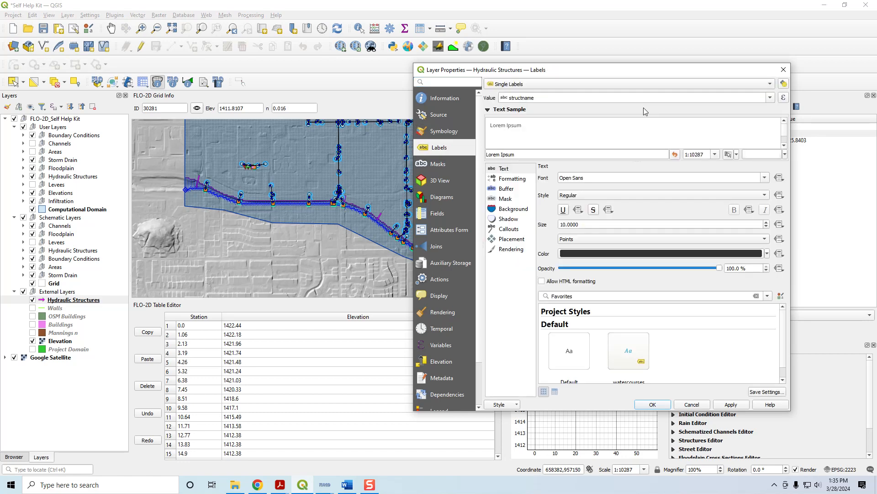
double_click(551, 97)
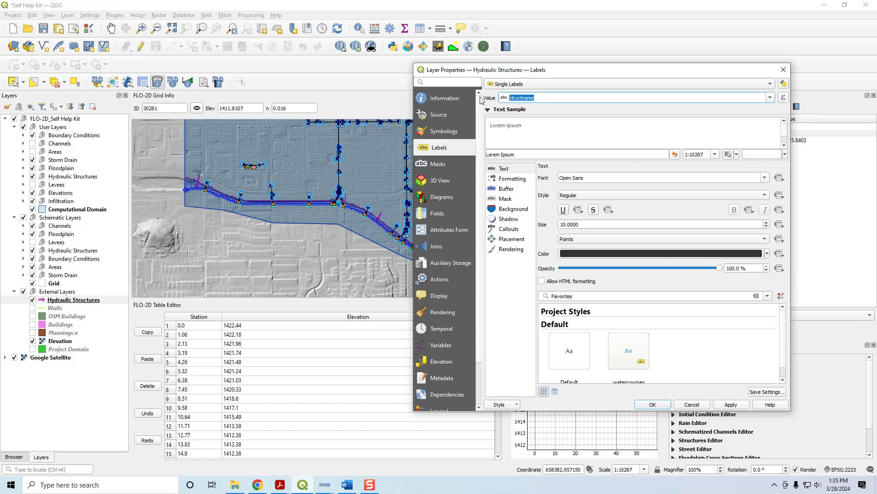
left_click(770, 98)
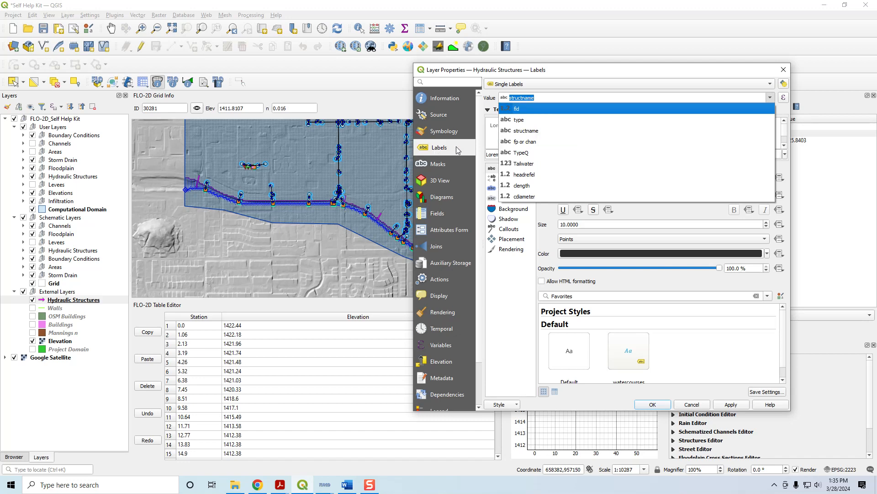
left_click(531, 130)
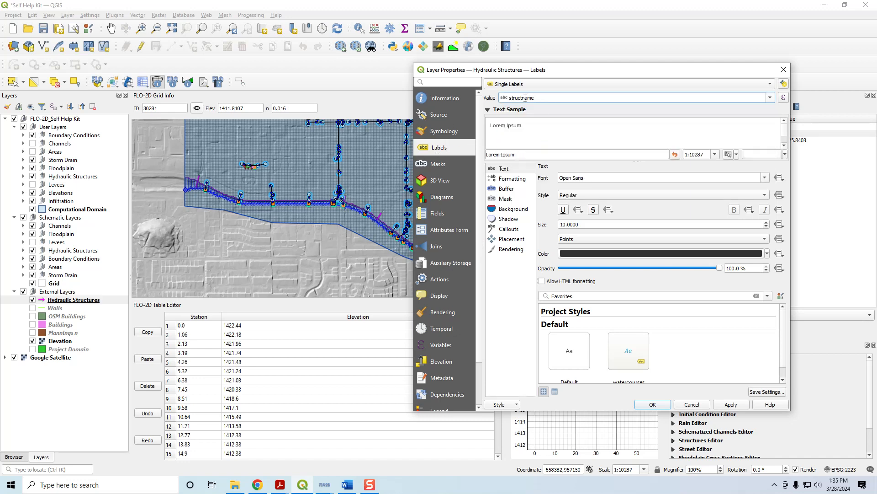
left_click(731, 405)
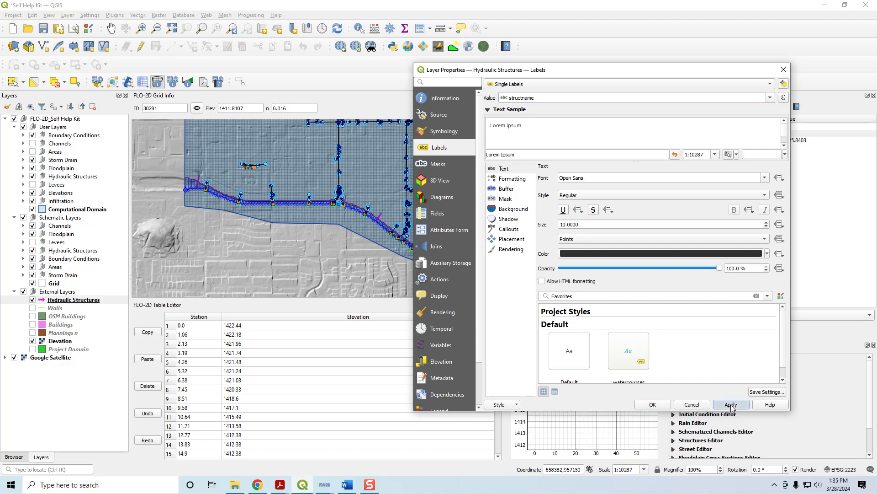
left_click(653, 404)
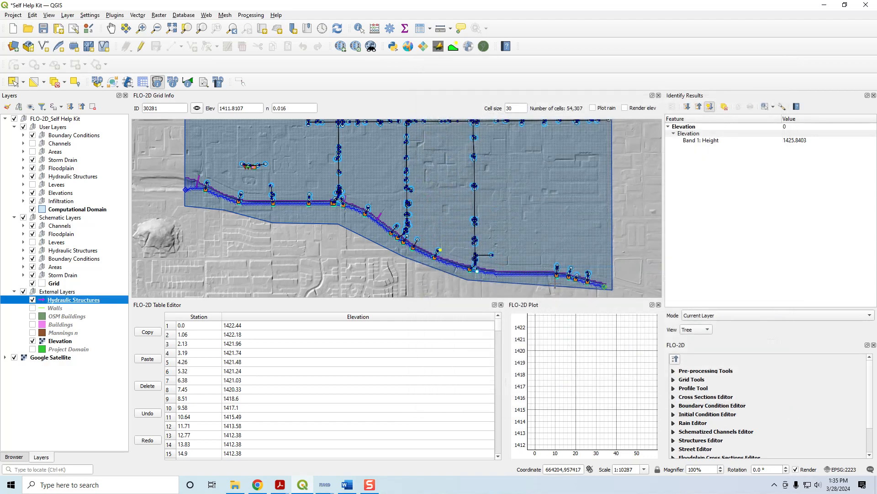
- Restyle the Hydraulic Structures labels with bright green text (#32ff32) at size 12 points
scroll(376, 222, "up", 3)
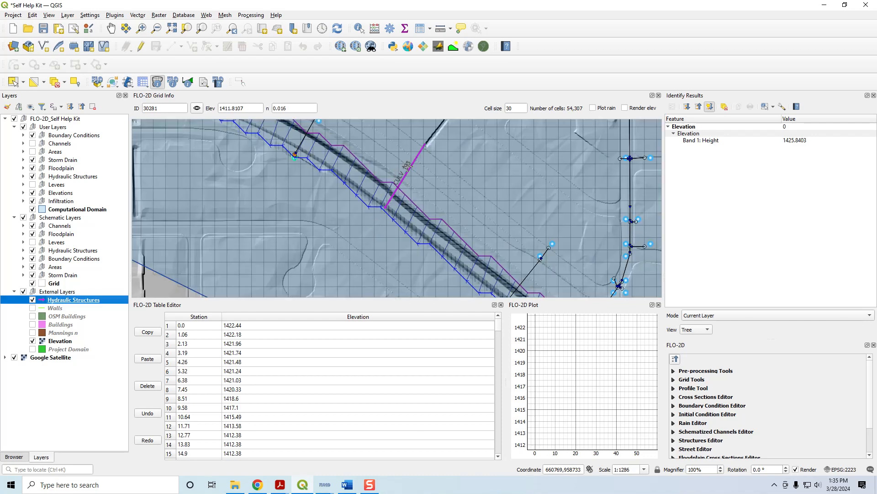
scroll(411, 165, "down", 2)
scroll(412, 165, "up", 2)
left_click_drag(423, 160, 416, 193)
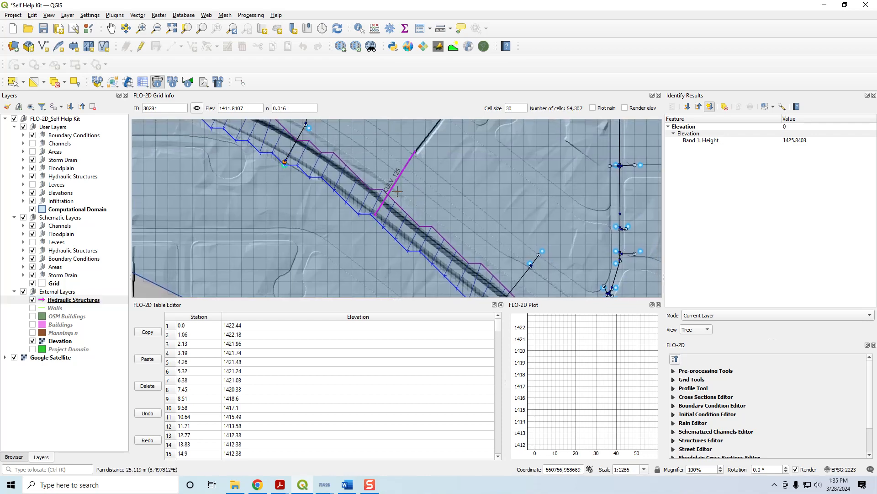
double_click(79, 300)
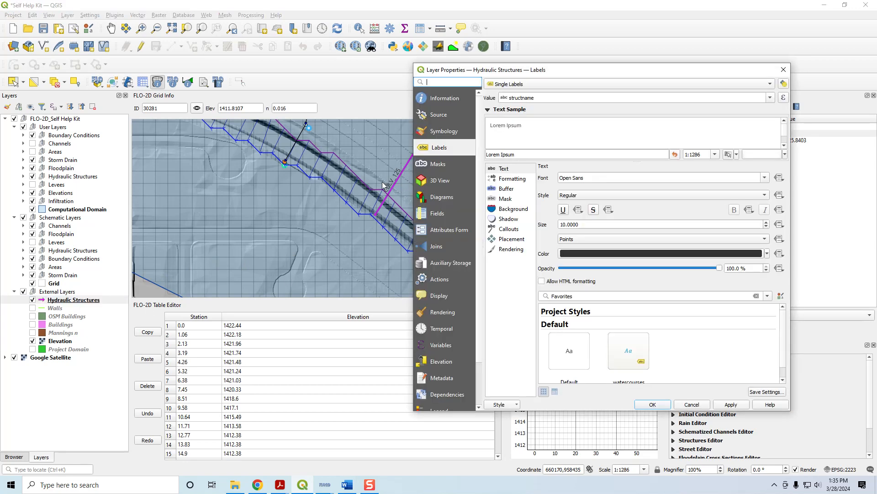
left_click(589, 256)
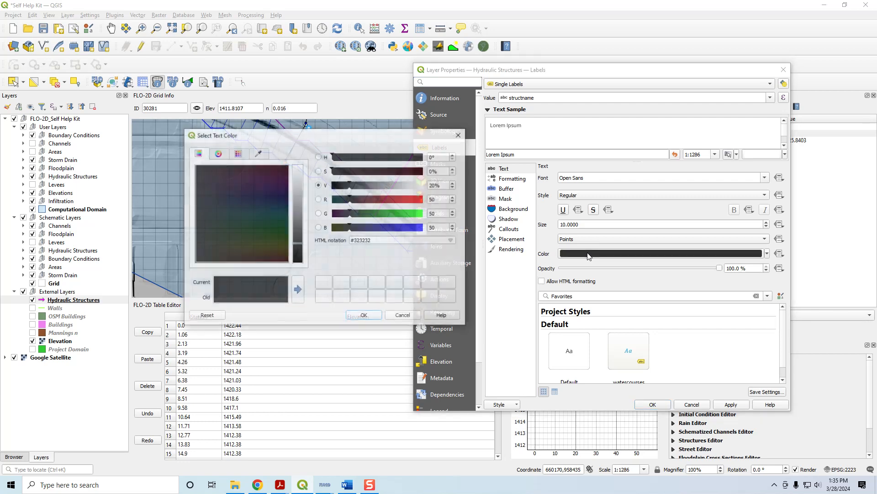
left_click(422, 214)
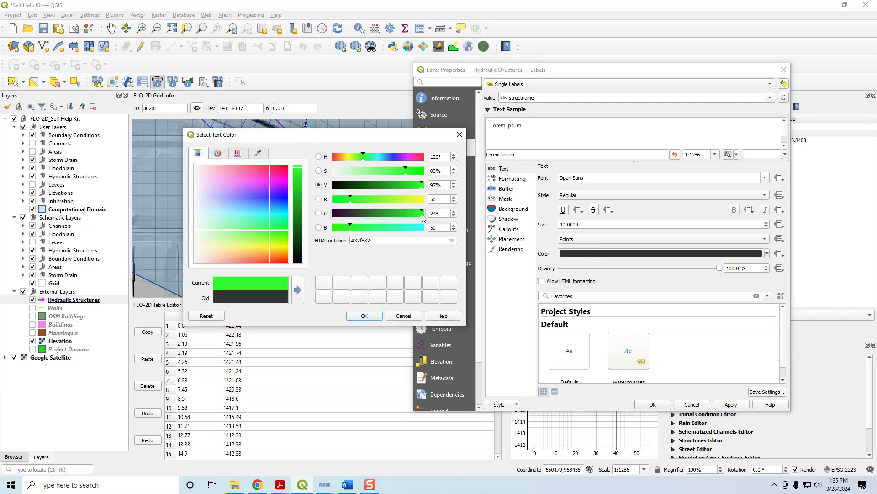
left_click(364, 315)
double_click(582, 224)
type("12")
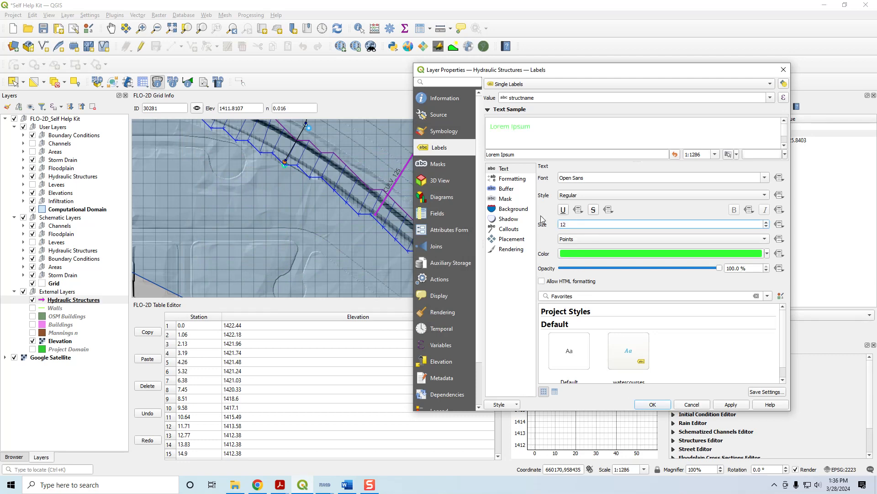
left_click(730, 405)
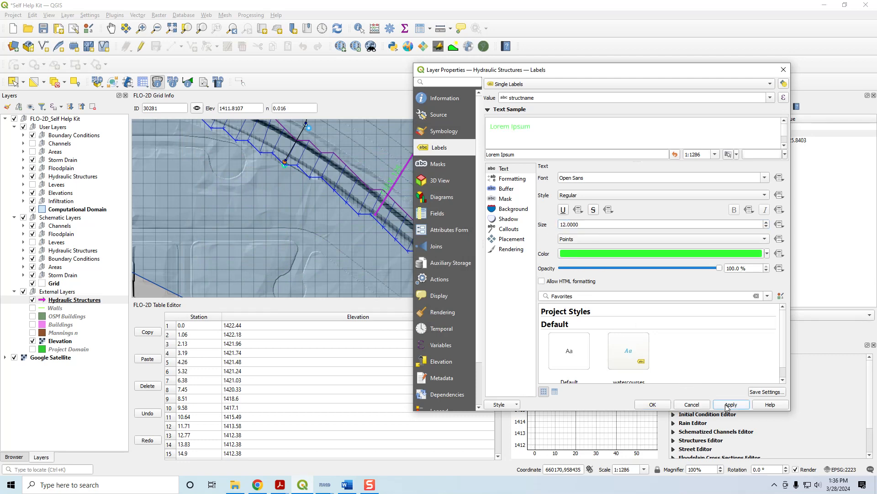
left_click(662, 405)
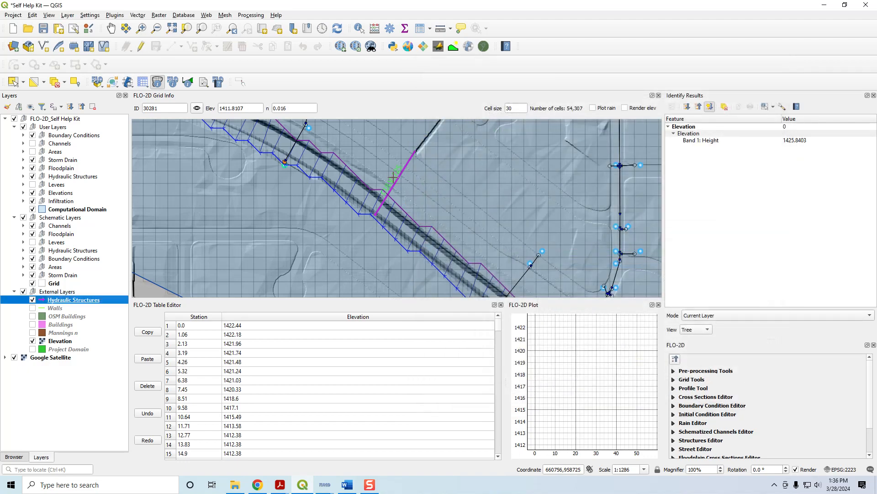
- Open the Hydraulic Structures attribute table and widen the "fp or chan" column to fit its full entries
scroll(394, 178, "down", 1)
scroll(391, 174, "up", 1)
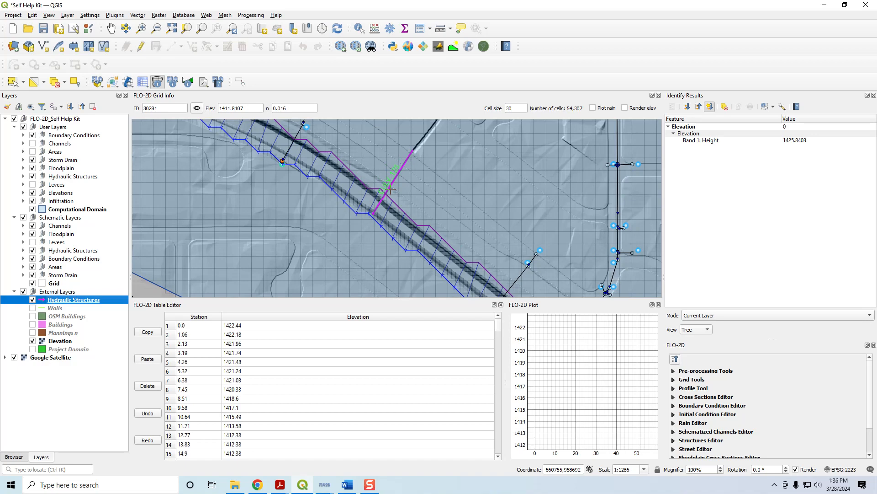
scroll(391, 190, "down", 1)
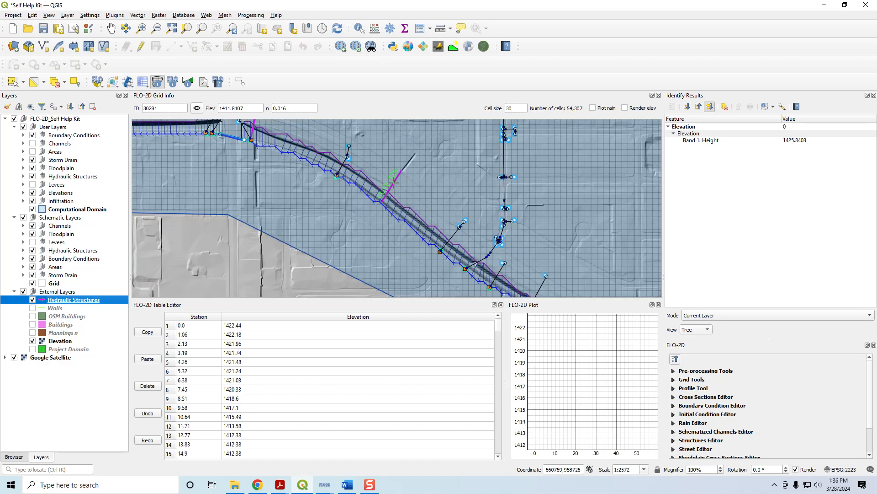
scroll(392, 182, "down", 2)
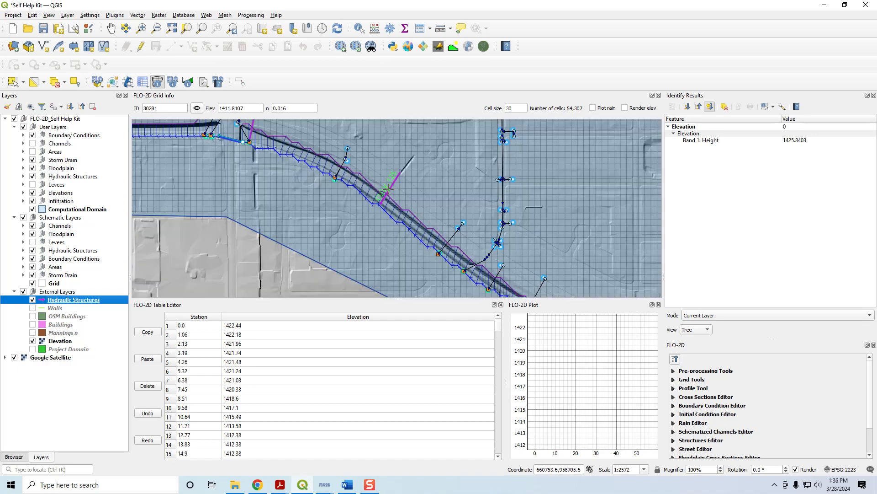
scroll(390, 187, "up", 2)
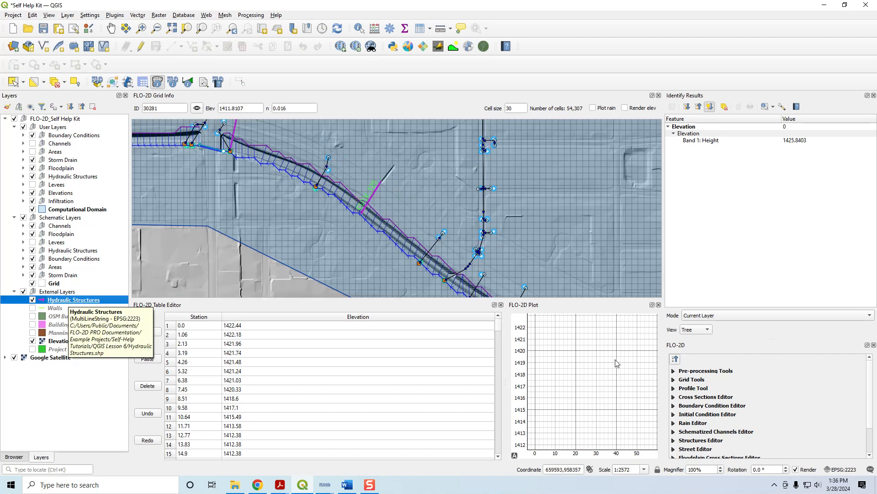
right_click(70, 302)
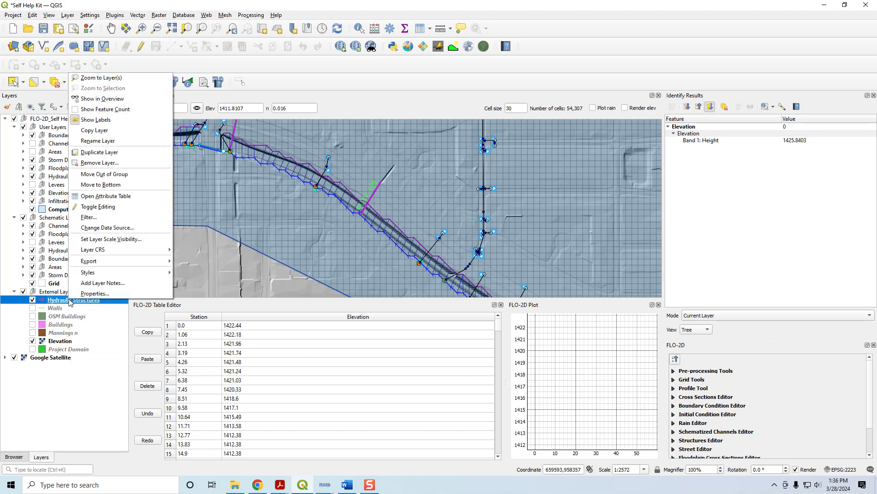
left_click(105, 199)
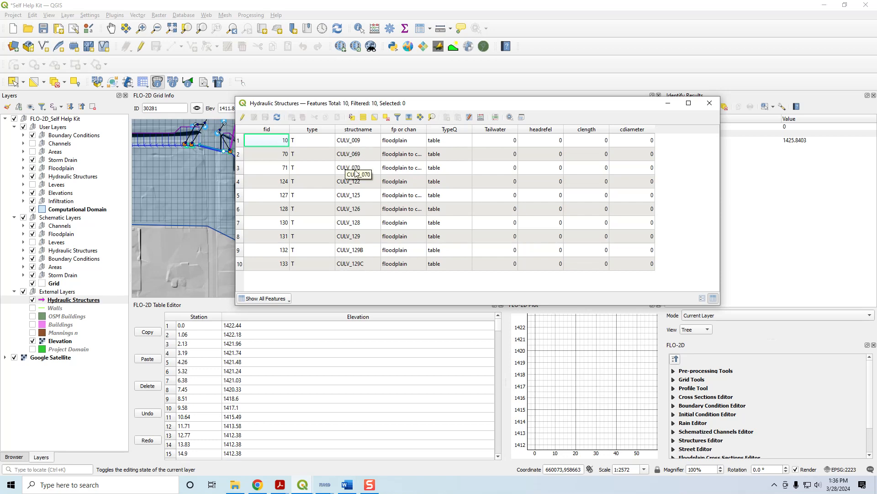
double_click(427, 128)
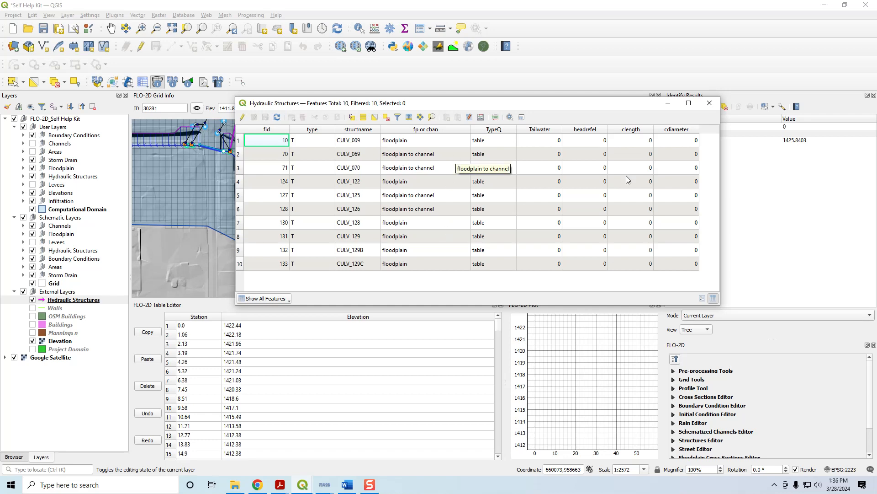
- Close the Hydraulic Structures attribute table and examine the culvert lines in the northwestern floodplain of the domain
left_click(710, 103)
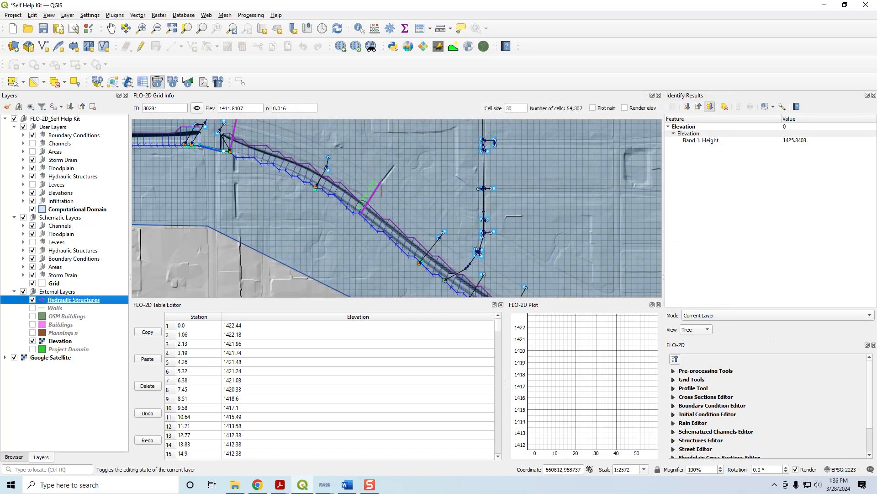
scroll(400, 196, "down", 1)
left_click_drag(249, 141, 556, 280)
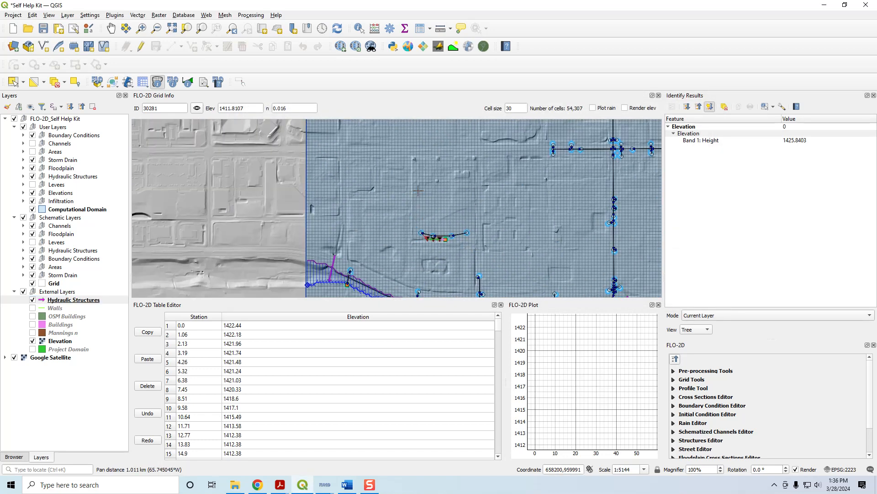
left_click_drag(412, 186, 405, 308)
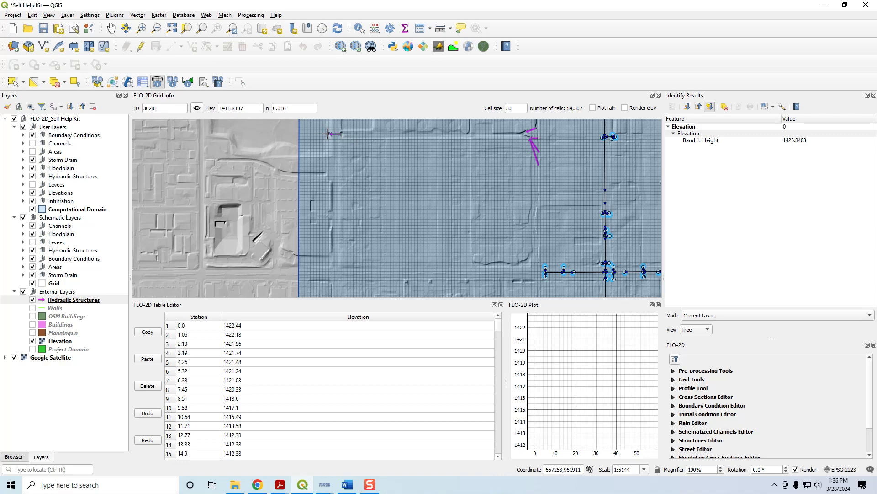
scroll(476, 185, "down", 1)
left_click_drag(490, 226, 479, 150)
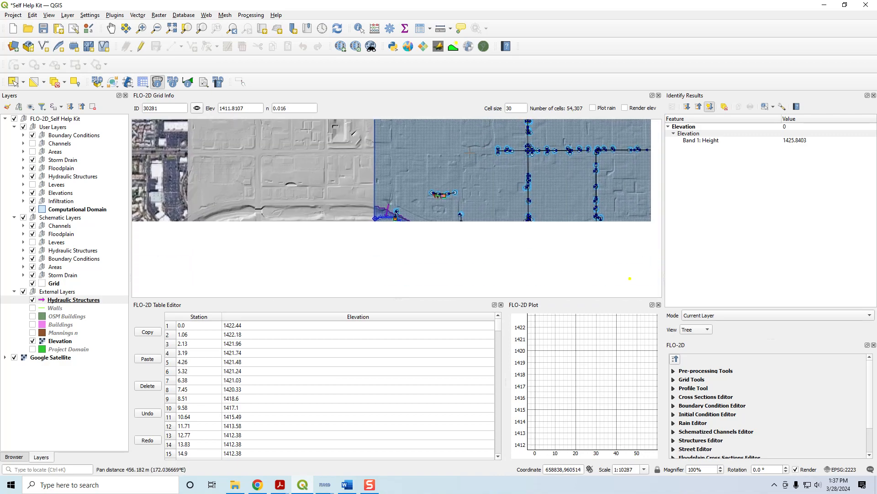
- Examine the culvert lines that discharge into the main channel, following the channel east from the western domain boundary
scroll(388, 211, "up", 1)
scroll(387, 224, "up", 1)
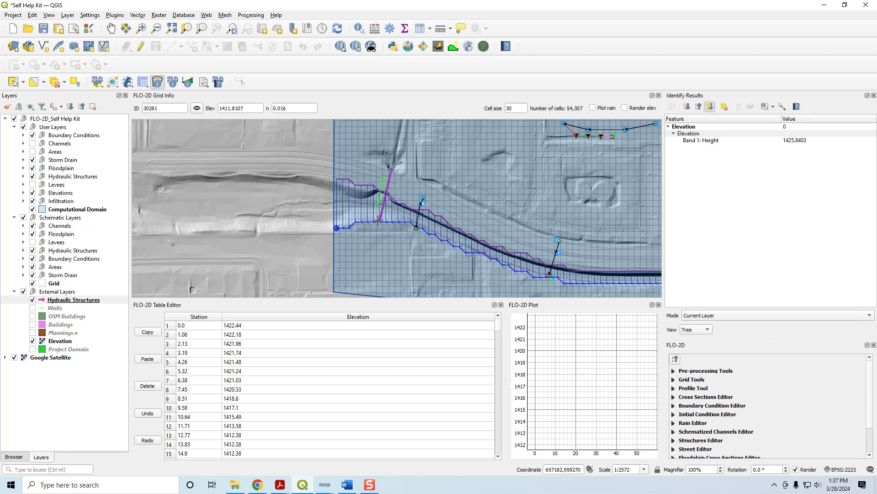
left_click_drag(505, 211, 209, 122)
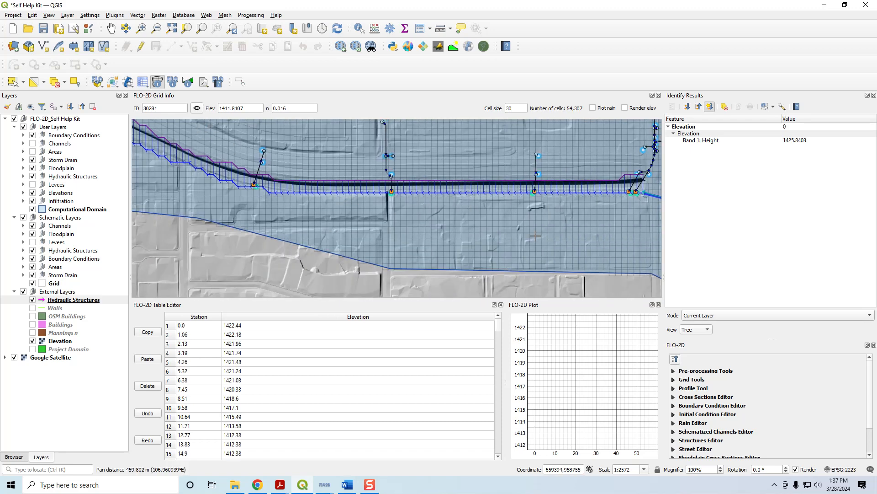
left_click_drag(535, 235, 286, 217)
scroll(377, 160, "up", 1)
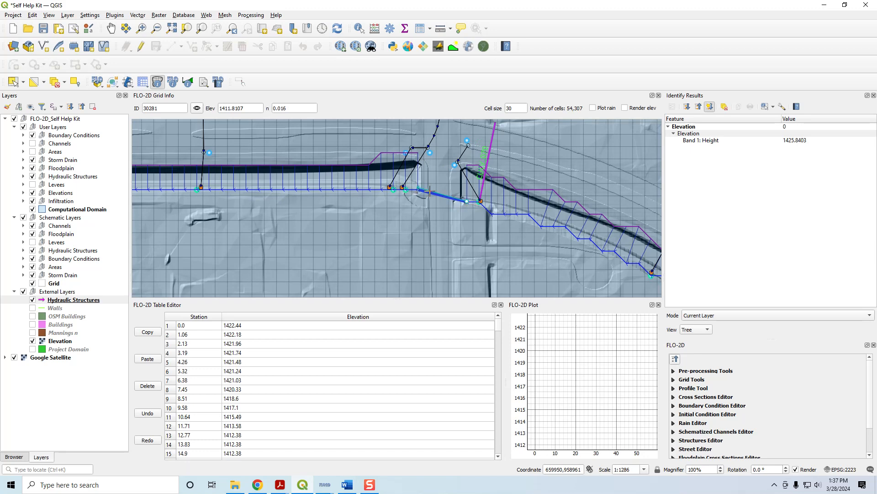
left_click_drag(561, 170, 501, 192)
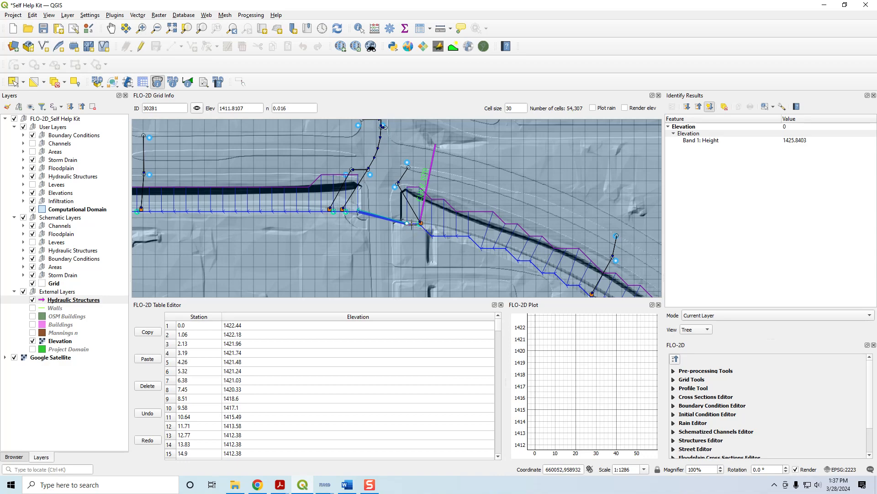
scroll(420, 227, "down", 4)
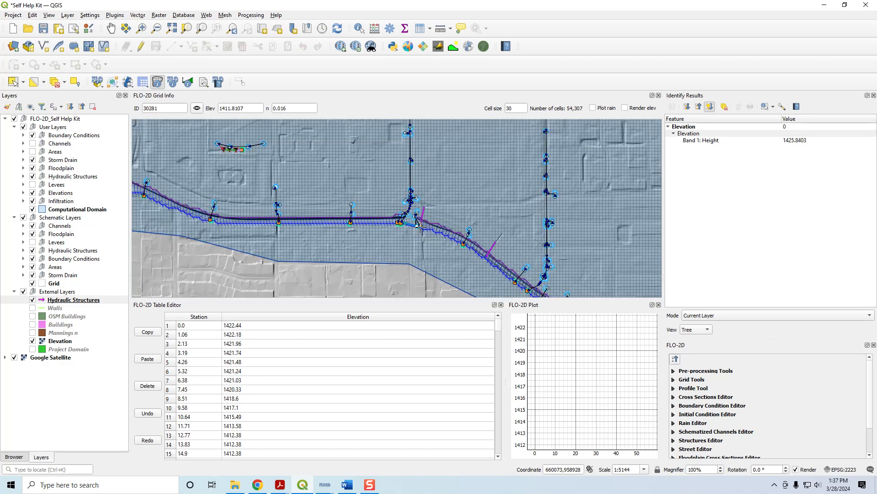
scroll(370, 148, "up", 2)
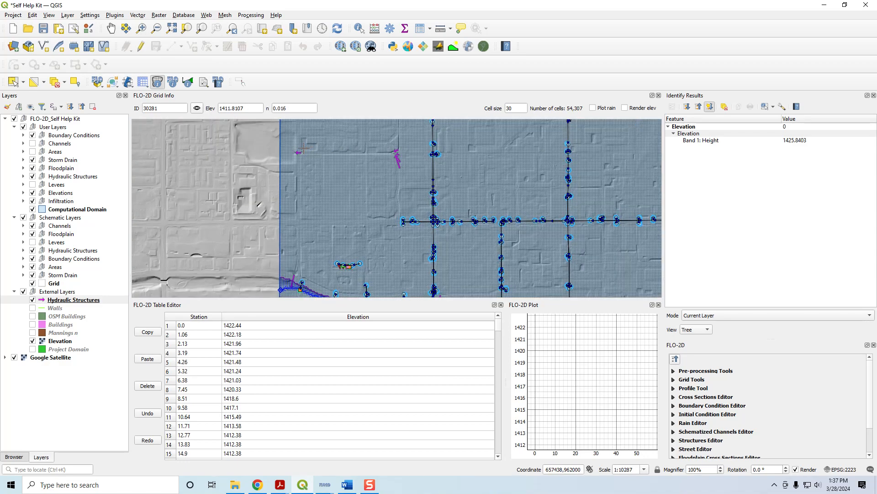
- Review the culvert types and table attributes in the external Hydraulic Structures attribute table, and close it
left_click(303, 485)
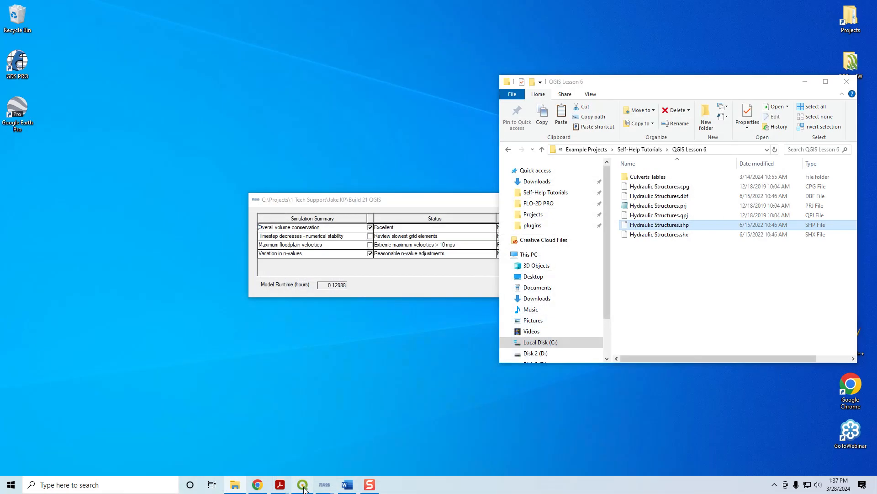
left_click(303, 485)
right_click(68, 303)
left_click(105, 200)
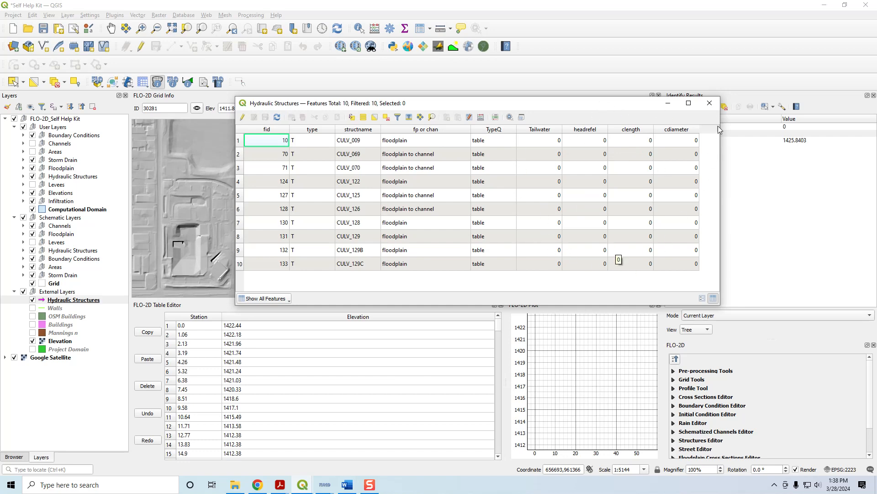
left_click(709, 102)
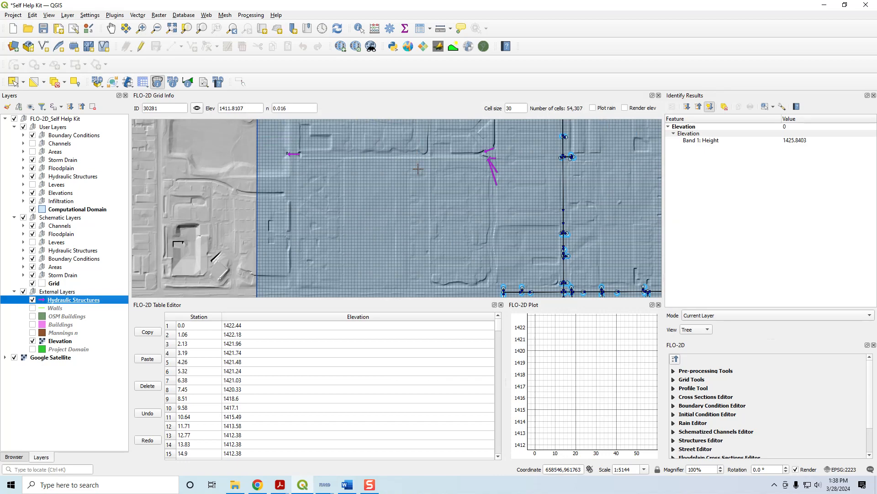
scroll(418, 170, "down", 1)
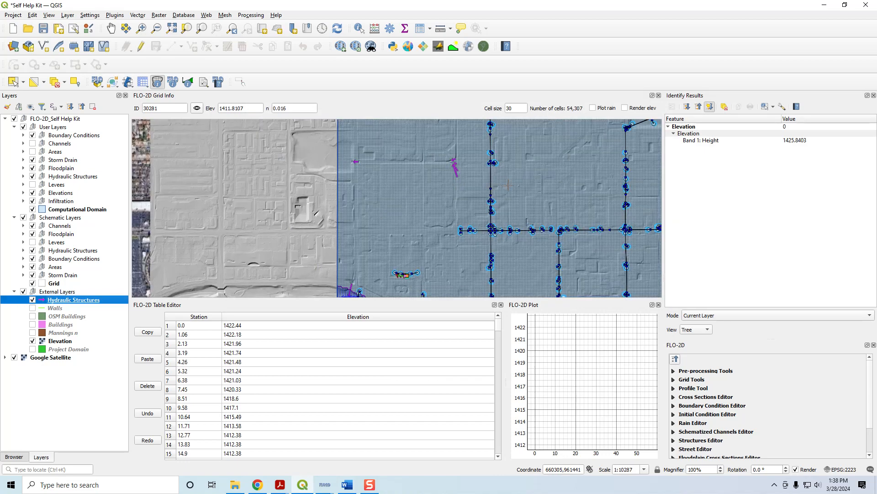